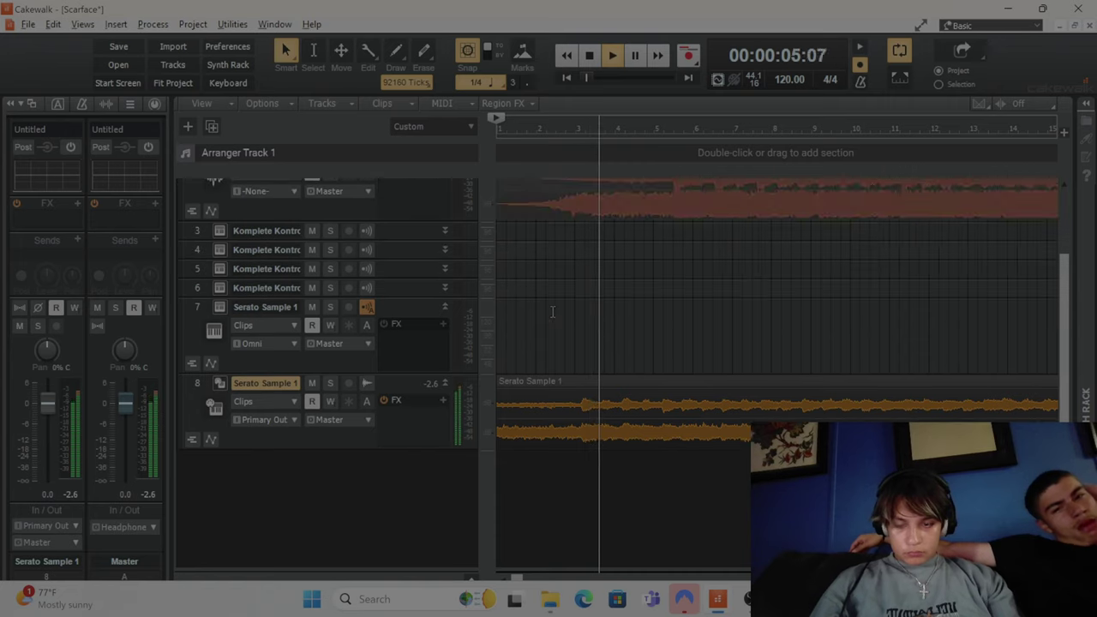
scroll(553, 313, down, 1)
scroll(556, 312, right, 1)
scroll(556, 313, up, 3)
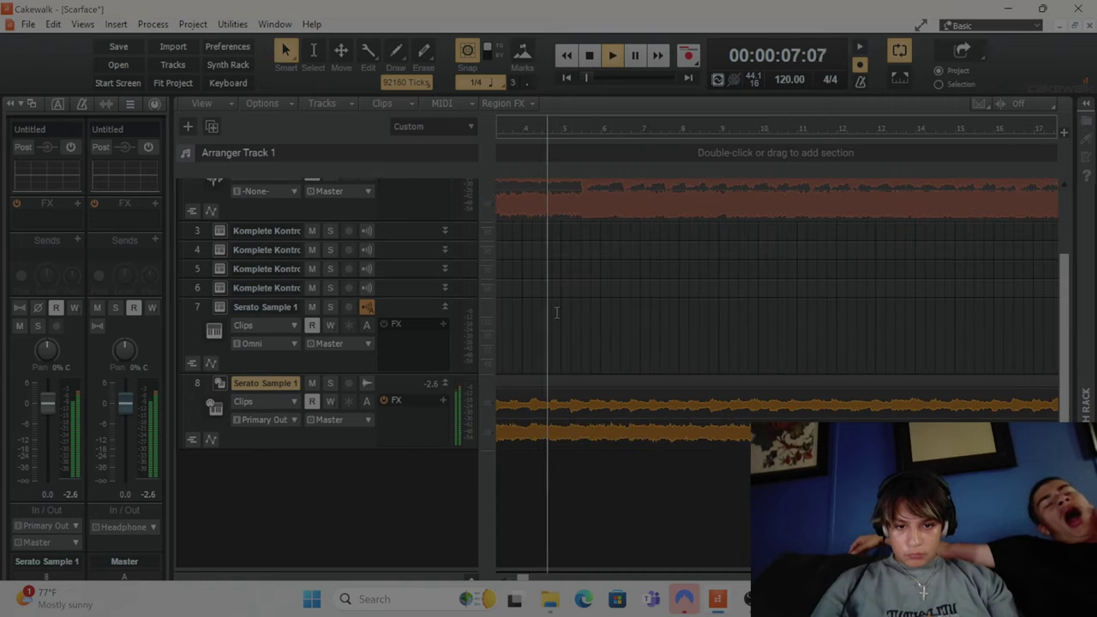
scroll(586, 322, down, 1)
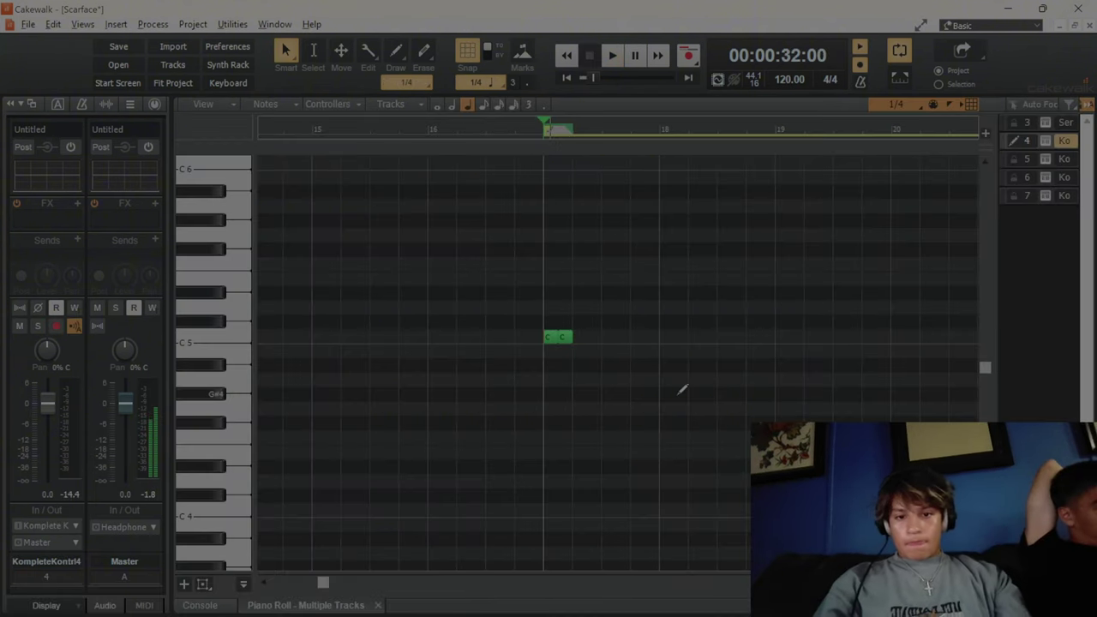
Copy the pair of C5 notes at measure 17 on track 4 and paste repeats until the pattern reaches measure 25.
drag(669, 370, 549, 324)
key(ctrl+c)
key(ctrl+v)
key(ctrl+v)
key(ctrl+v)
key(ctrl+v)
key(ctrl+v)
key(ctrl+v)
key(ctrl+v)
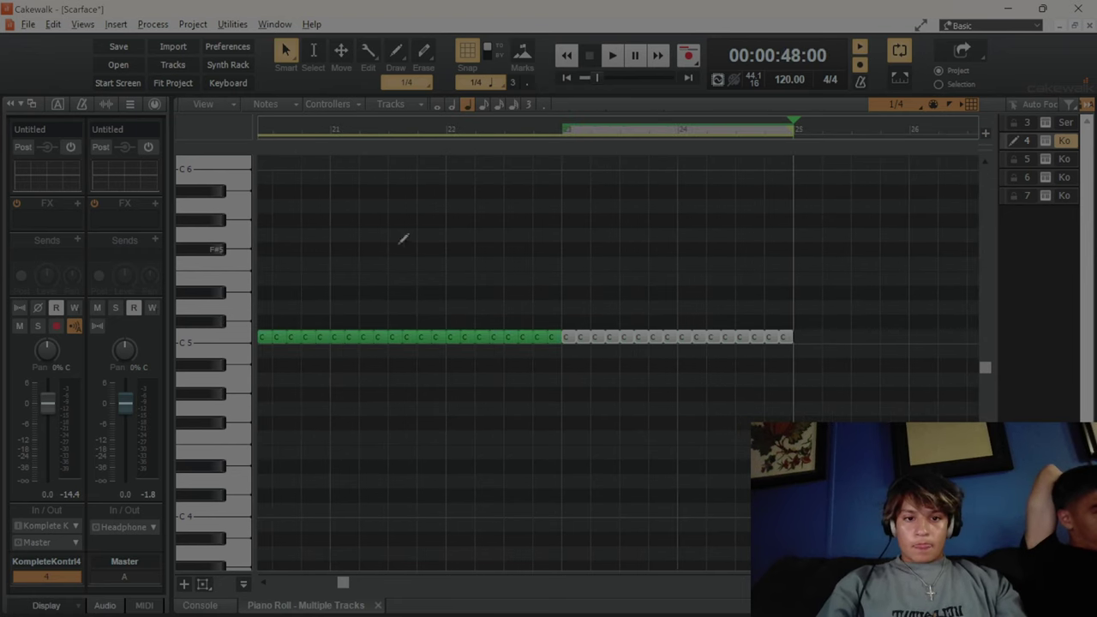
key(d)
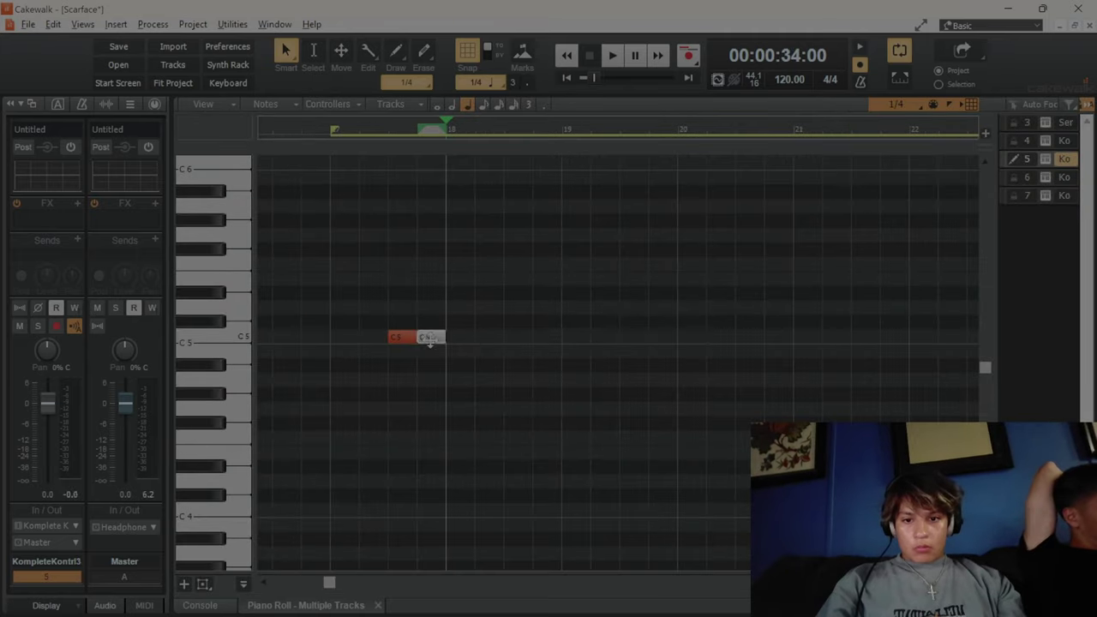
Move the duplicated C5 note on track 5 to beat 3 of measure 18 and duplicate it on beat 3 of every measure through 24.
mouse_move(504, 336)
mouse_down()
mouse_move(710, 336)
mouse_move(517, 336)
mouse_up()
key(ctrl+d)
key(ctrl+d)
key(ctrl+d)
key(ctrl+d)
key(ctrl+d)
key(ctrl+d)
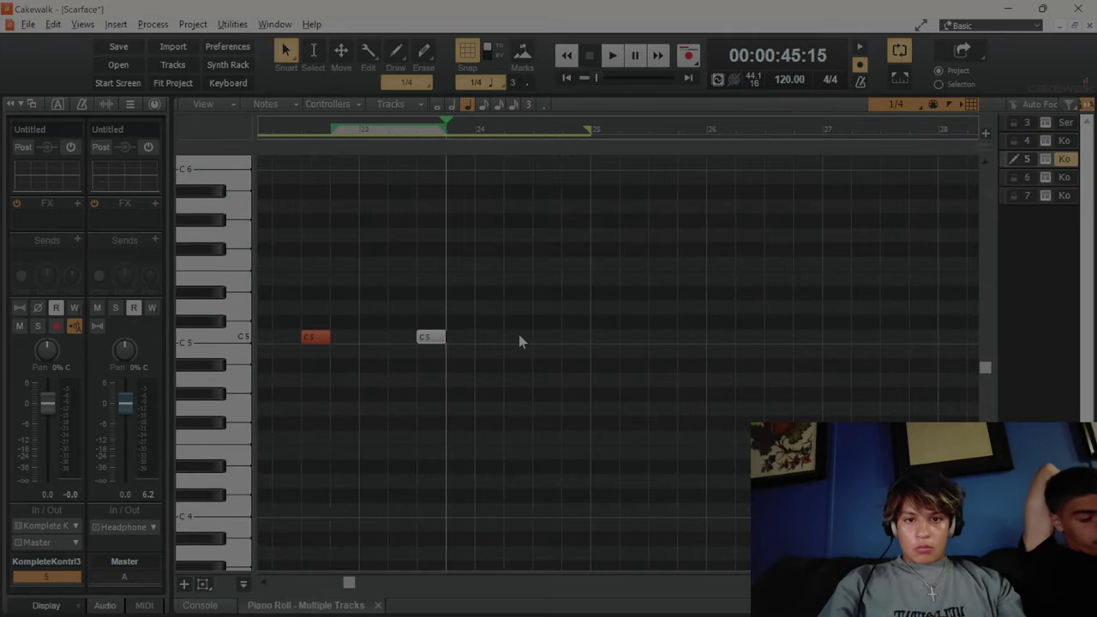
key(d)
key(d)
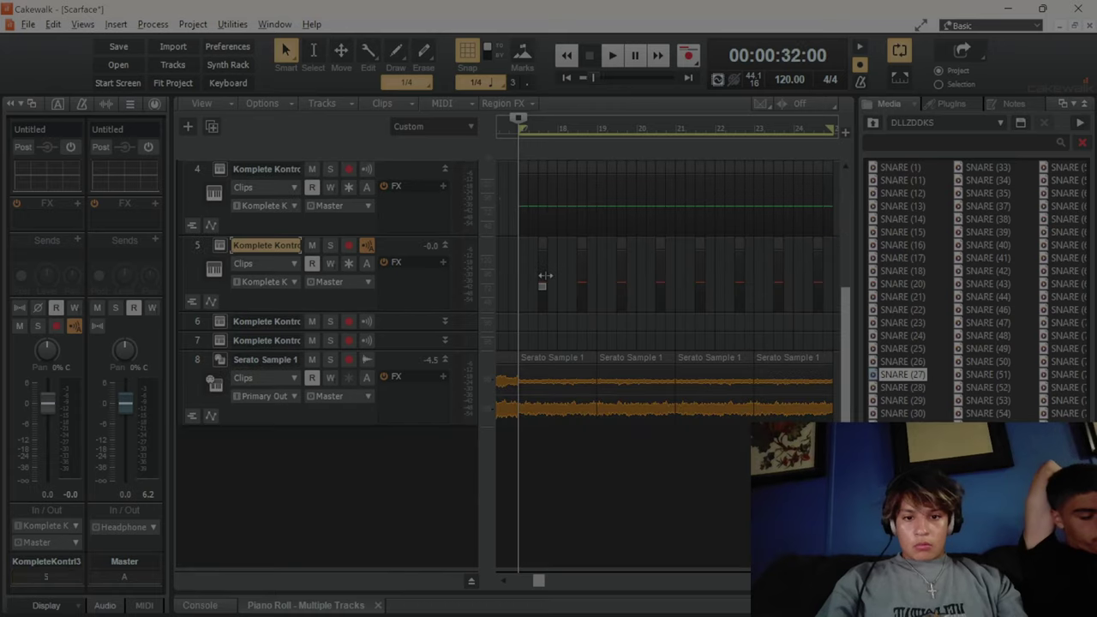
Play the drum pattern from measure 17 in the track view and expand track 6.
scroll(545, 276, down, 2)
key(space)
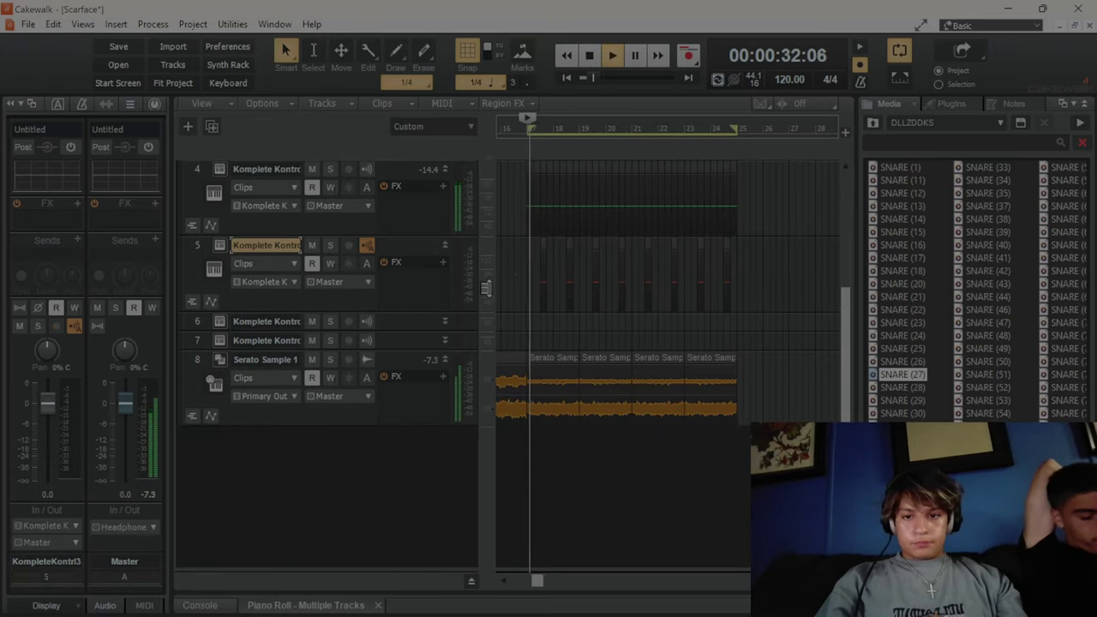
click(446, 322)
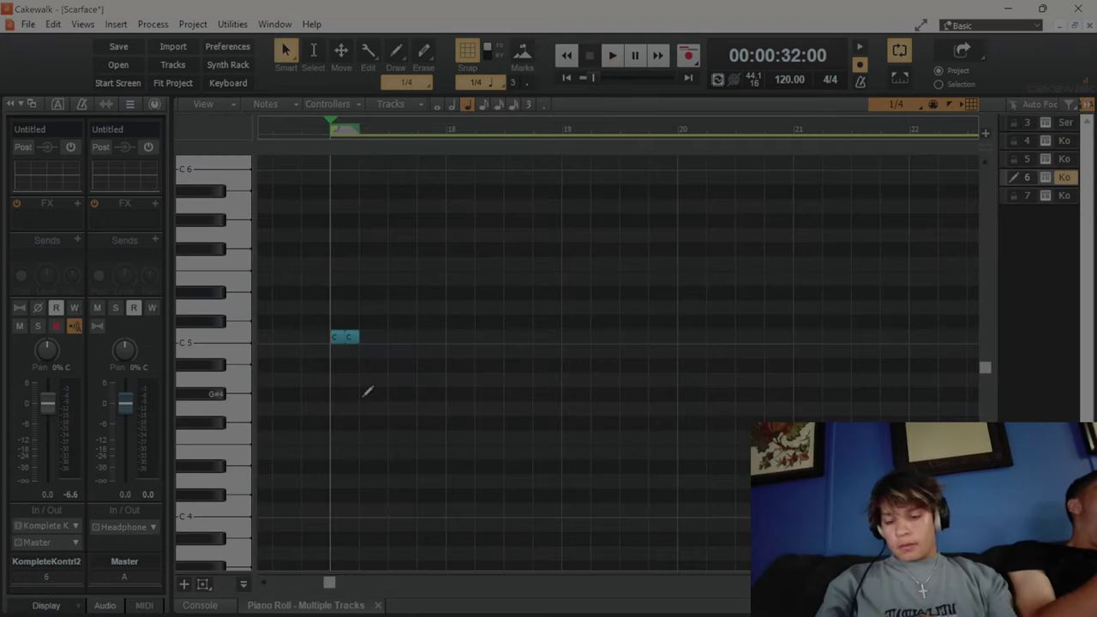
Reveal the velocity lane on track 6, raise both C5 notes at measure 17 to about 105, and play them back.
click(367, 423)
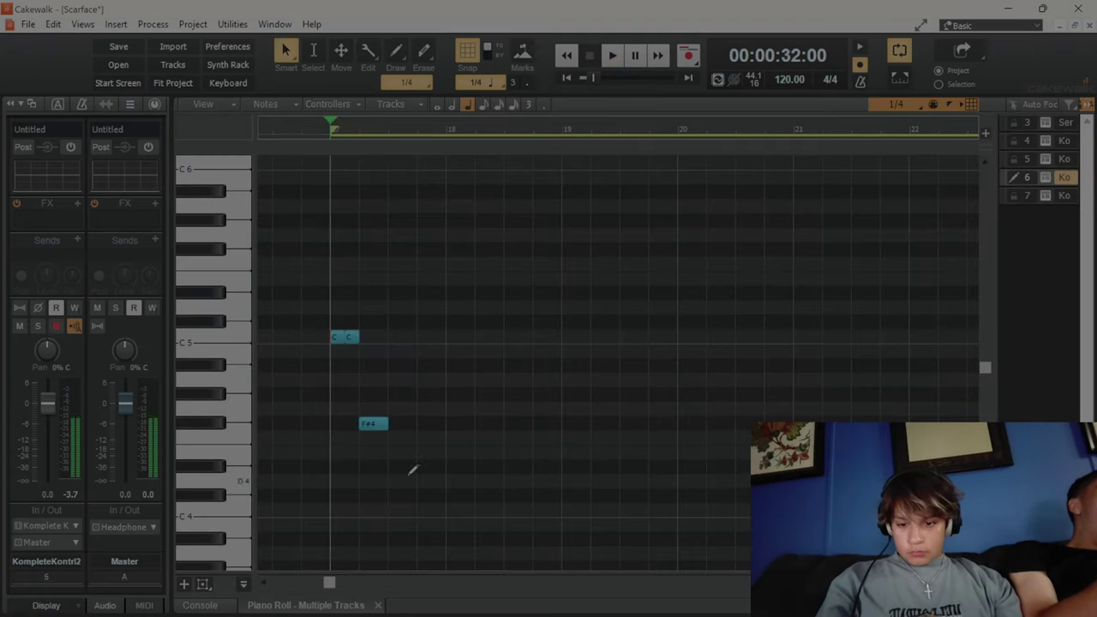
key(ctrl+z)
drag(390, 574, 411, 440)
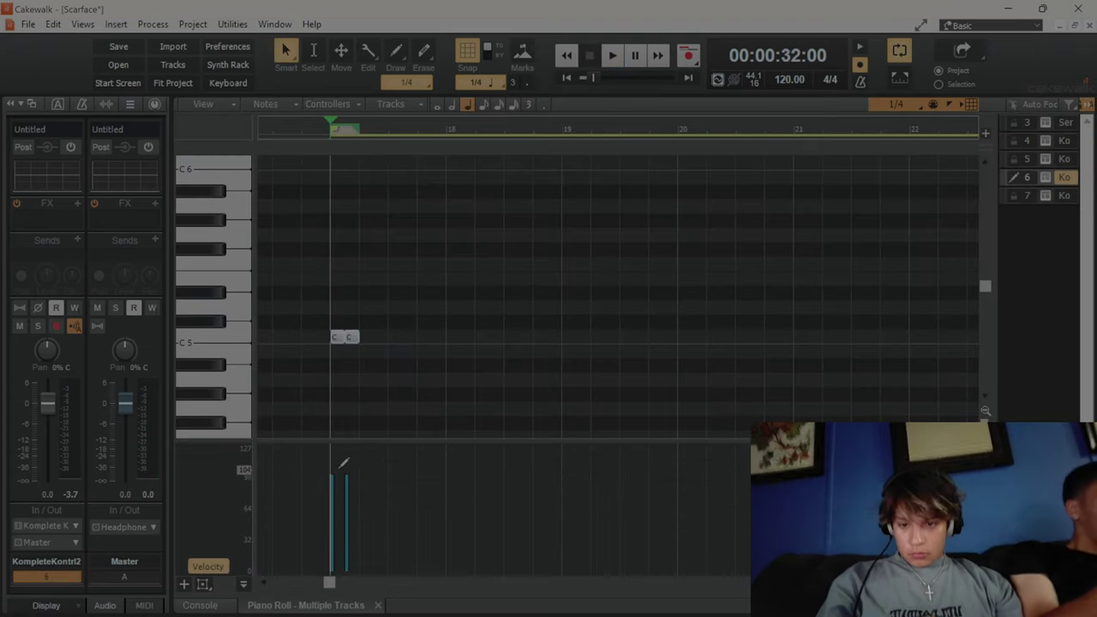
drag(345, 474, 345, 470)
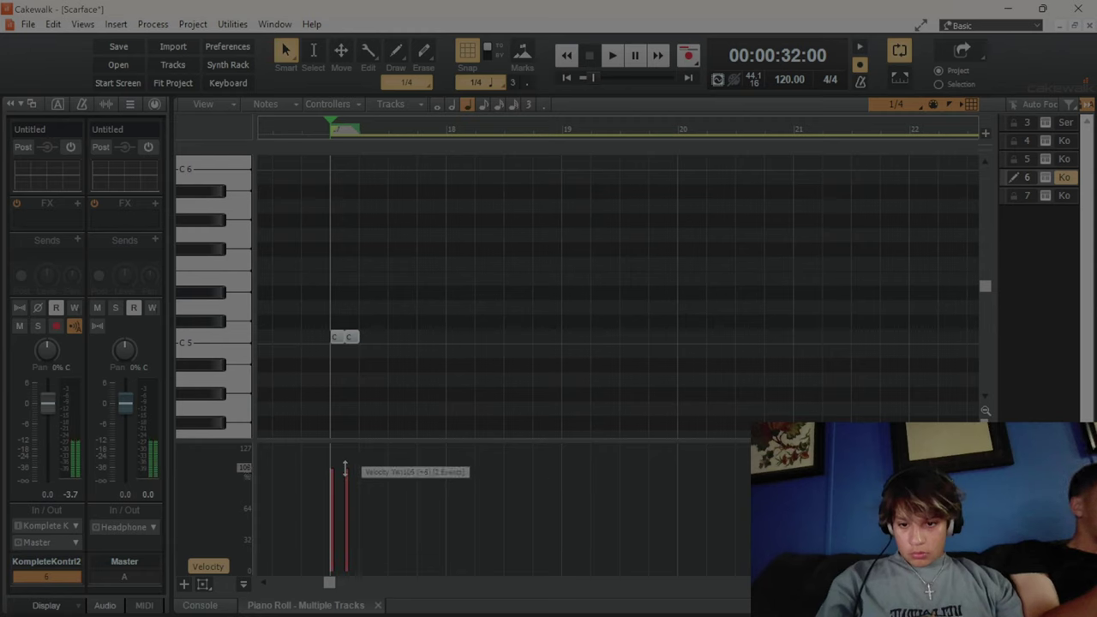
key(space)
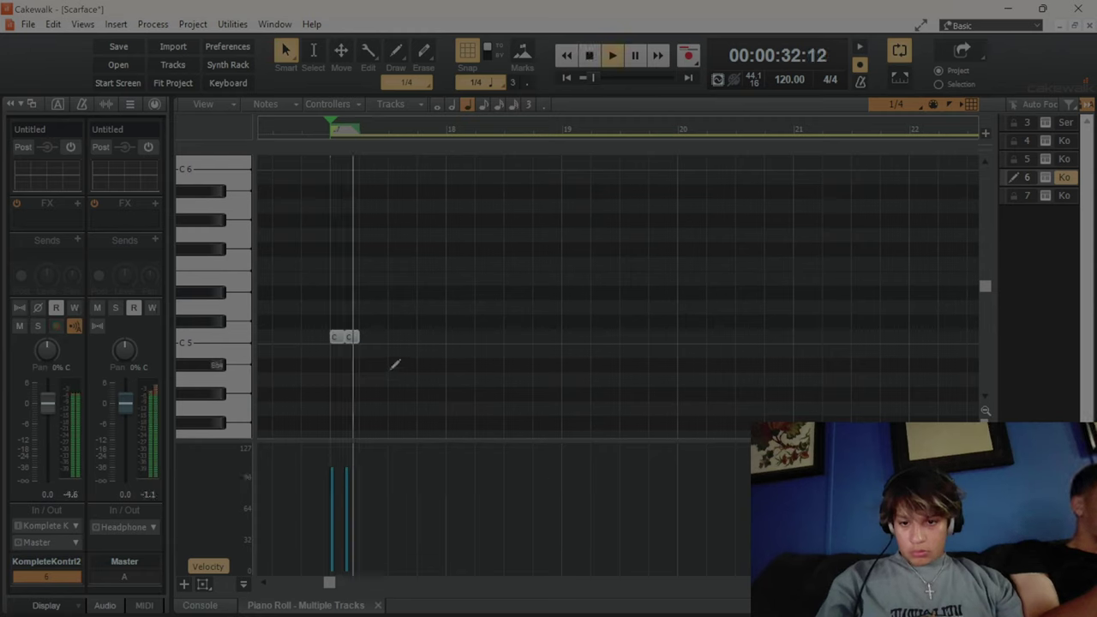
key(space)
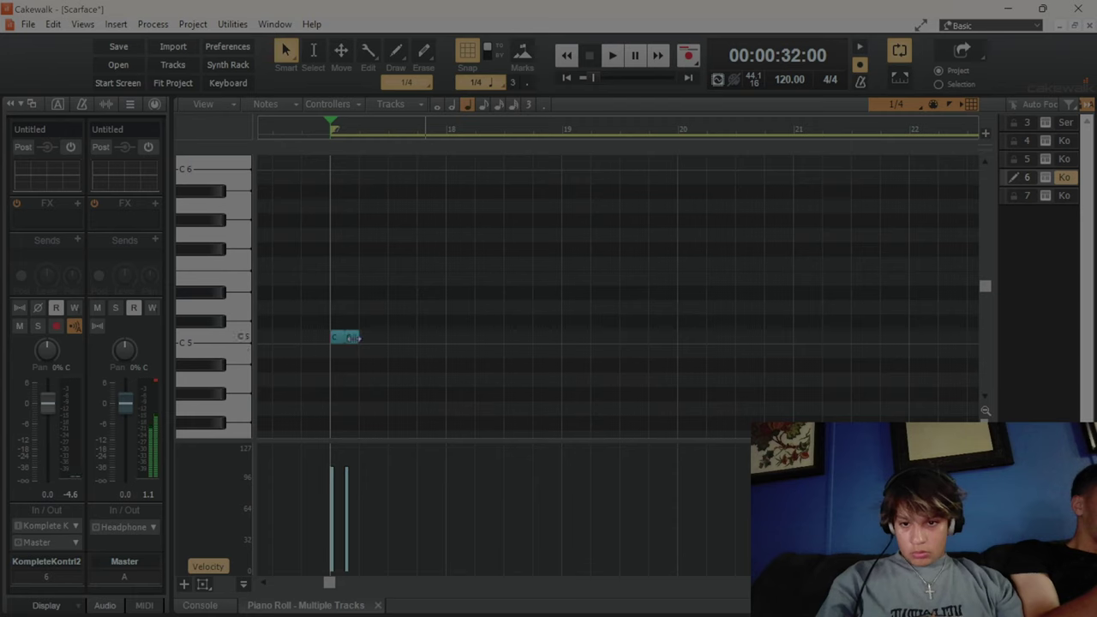
Add C5 eighth notes on beat 2 of measure 18 and beat 1 of measure 19 while playing the loop.
drag(351, 339, 477, 336)
key(space)
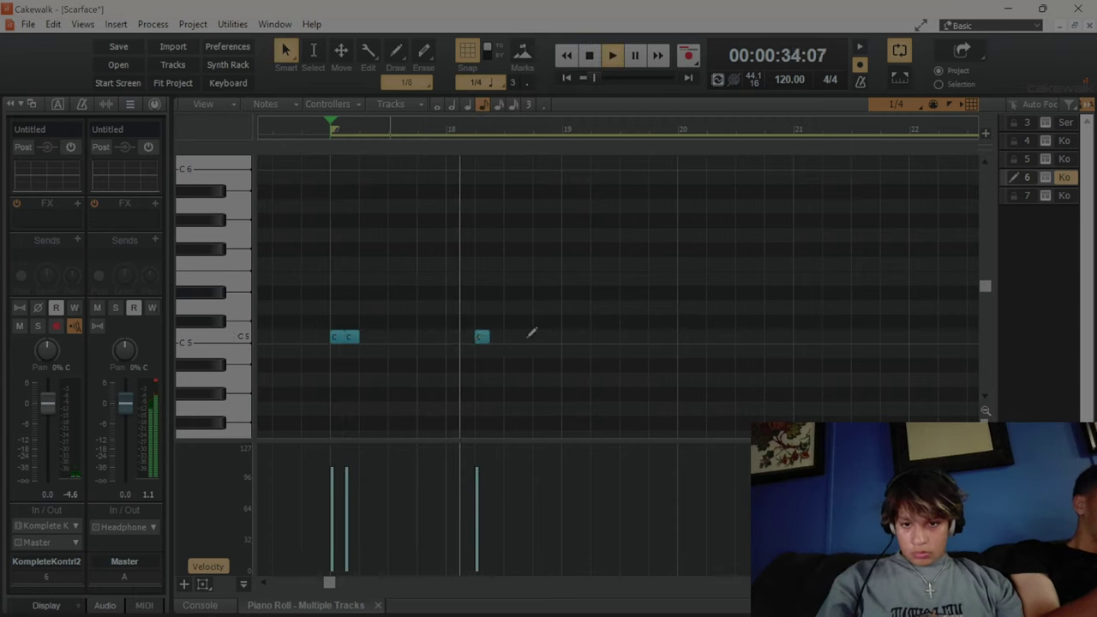
click(564, 335)
key(space)
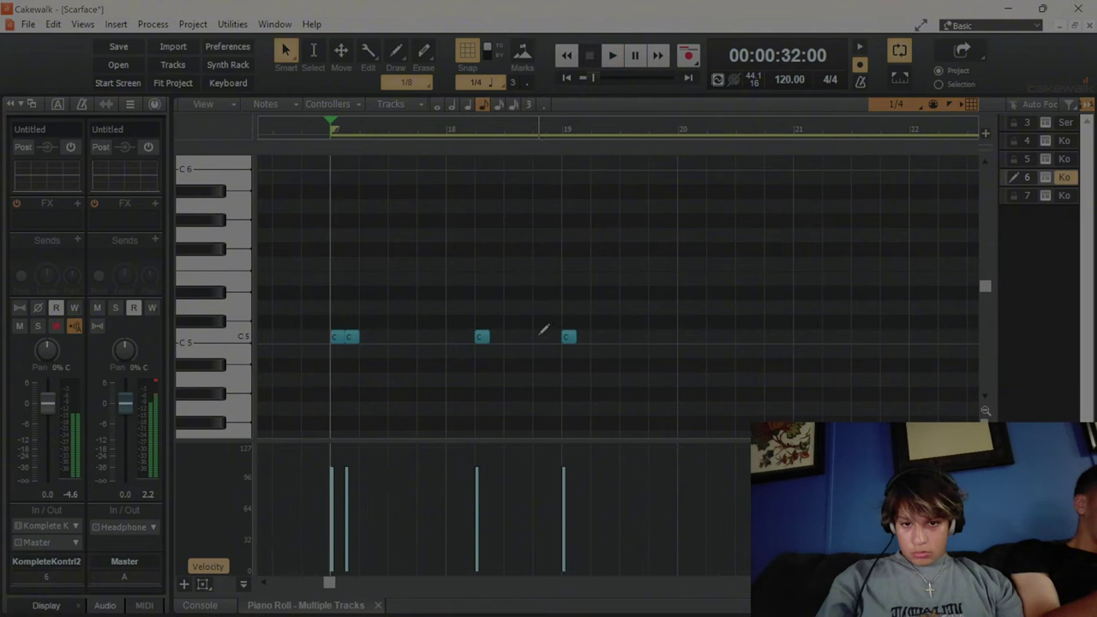
Add C5 eighth notes directly before and directly after the note at measure 19, checking the rhythm by playback.
click(545, 335)
drag(545, 336, 551, 335)
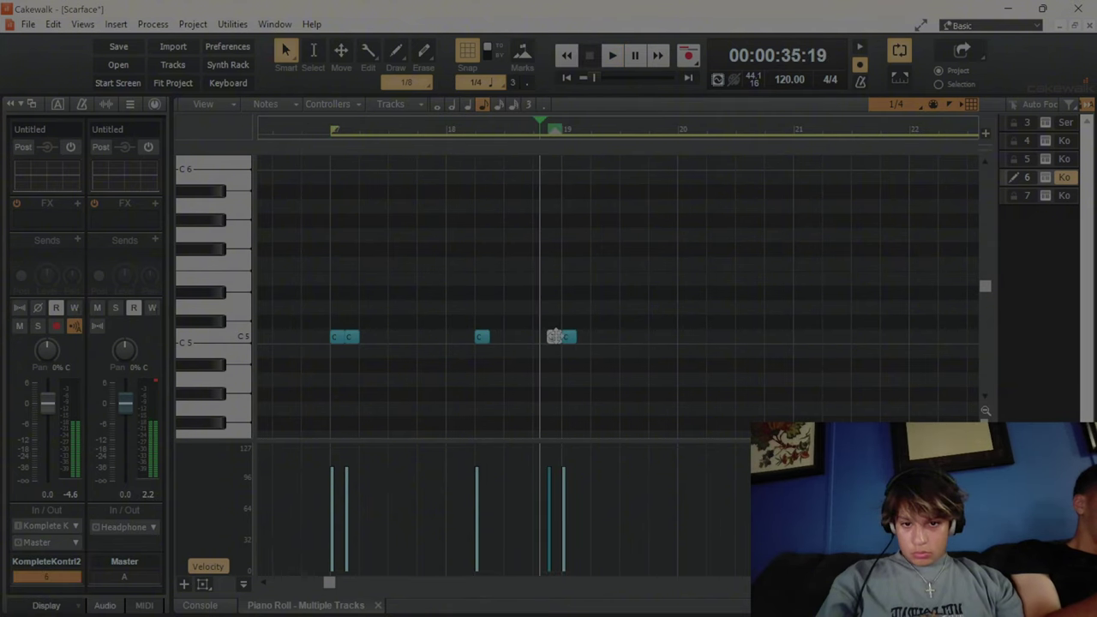
key(w)
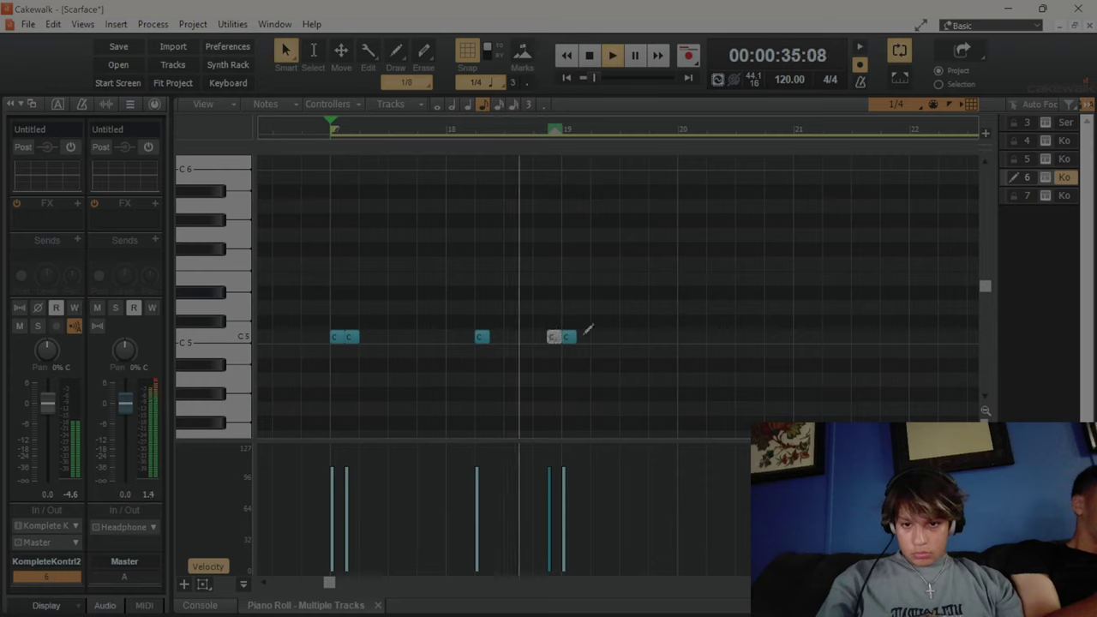
key(space)
click(580, 336)
key(space)
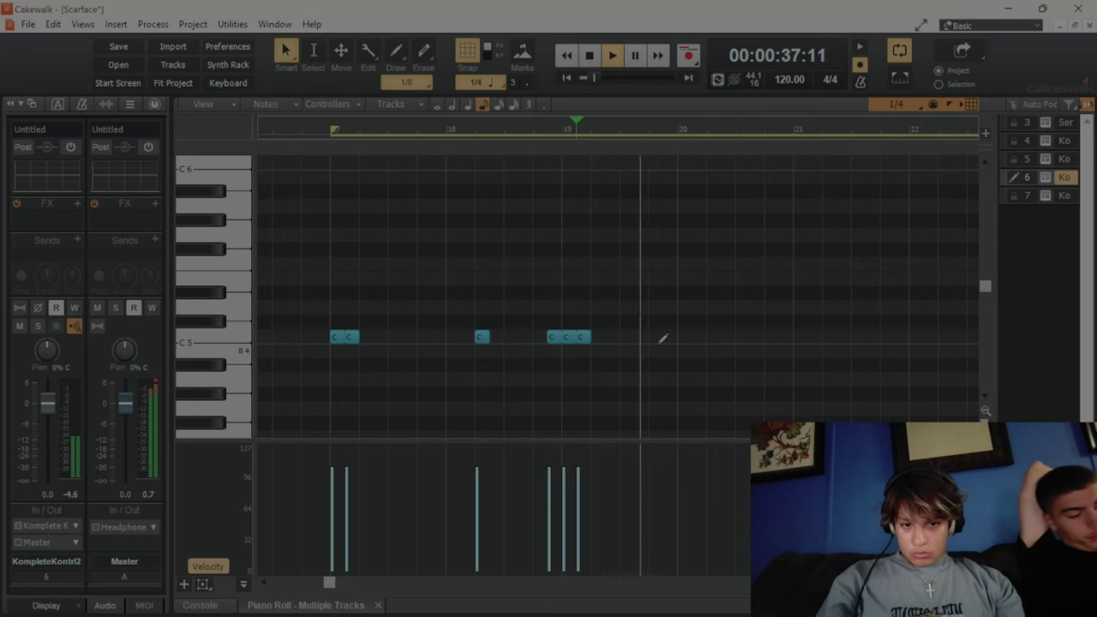
scroll(663, 340, down, 2)
key(space)
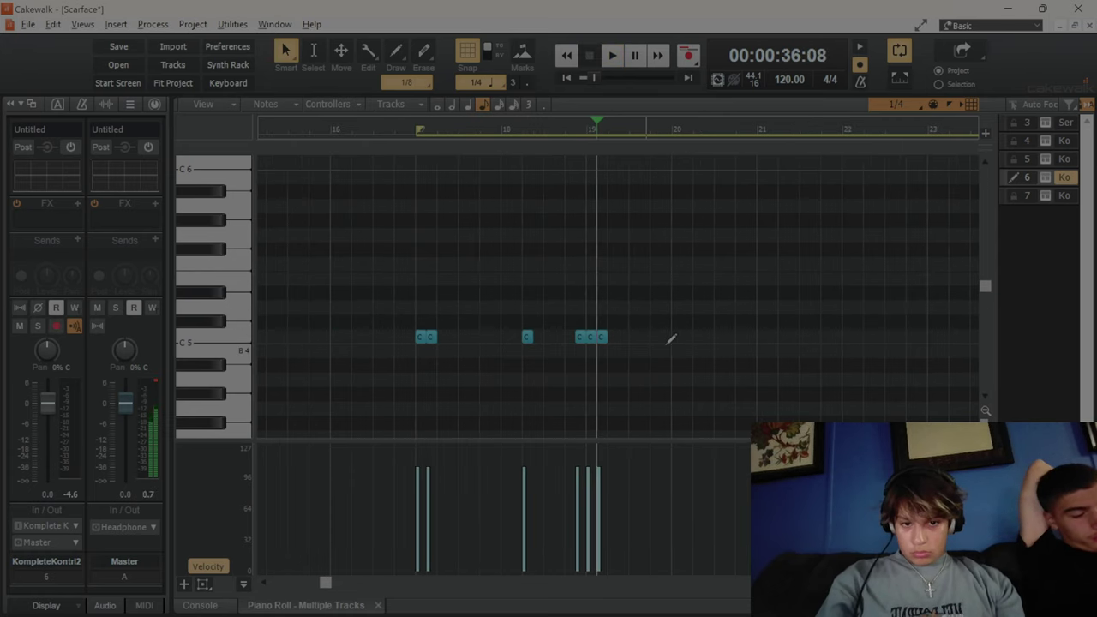
drag(669, 344, 433, 322)
scroll(705, 319, down, 1)
scroll(706, 319, right, 2)
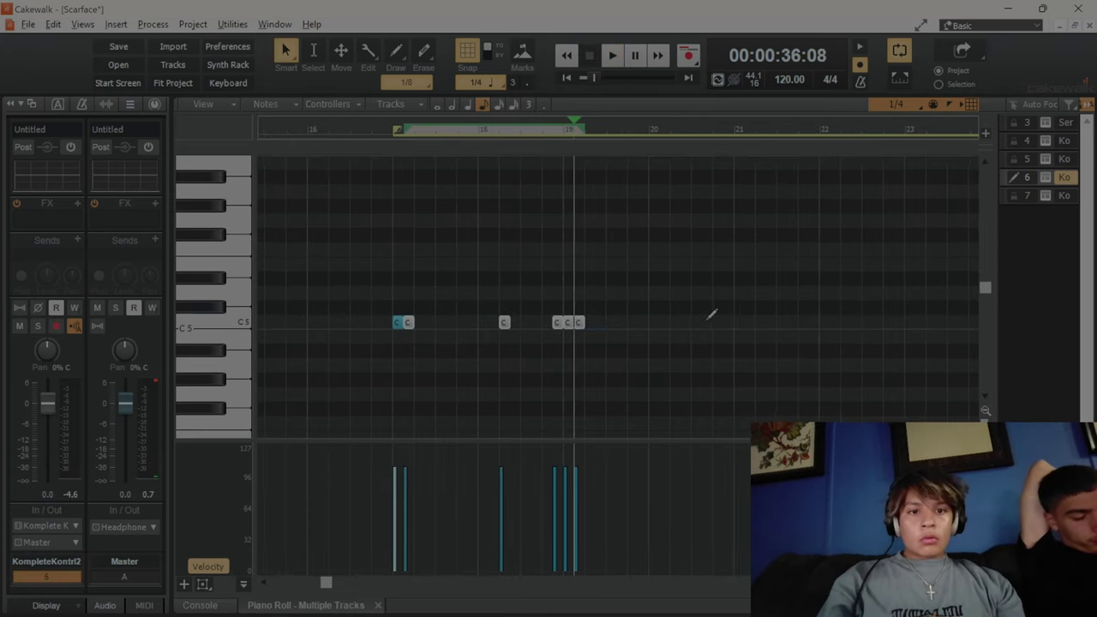
key(space)
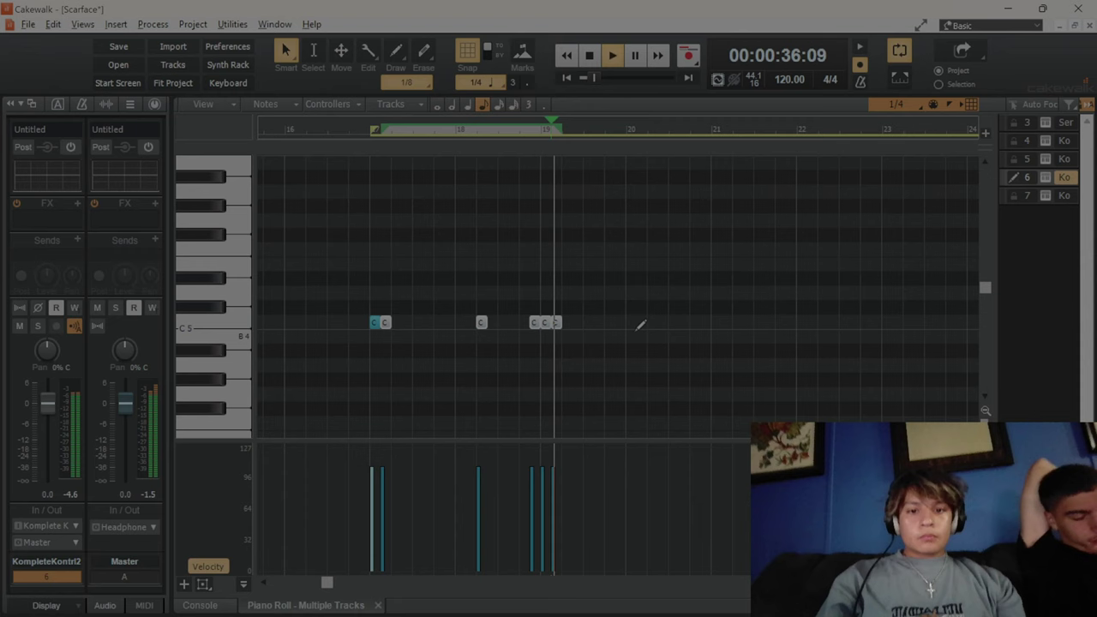
click(577, 333)
Add three C5 eighth notes in measure 20, on beat 2 and the offbeats of beats 3 and 4, and preview them.
scroll(579, 339, right, 4)
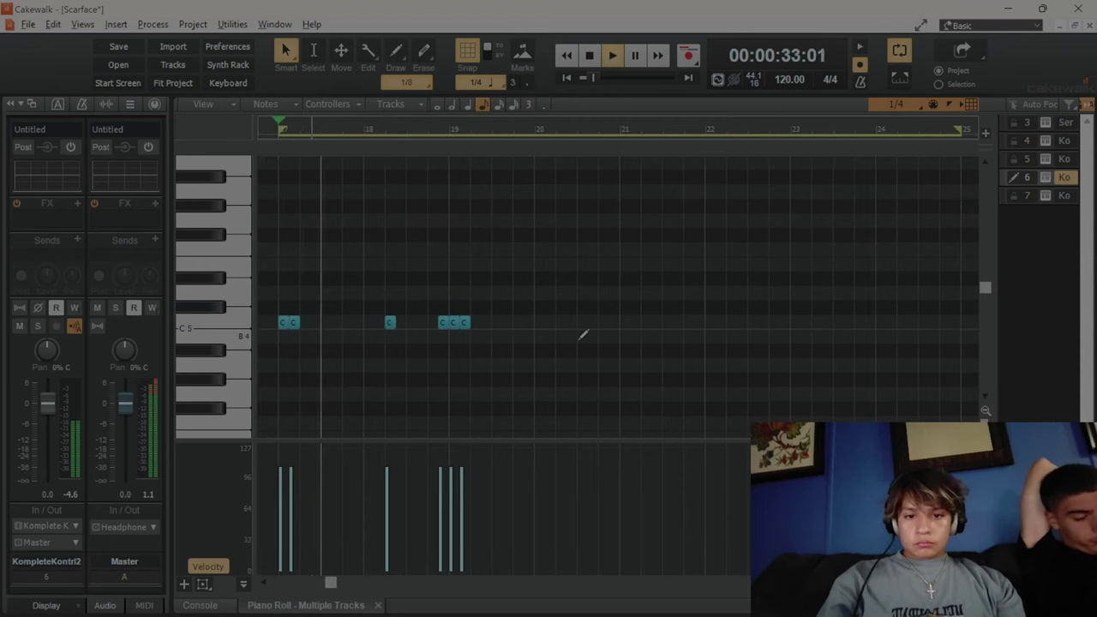
scroll(579, 339, down, 2)
scroll(579, 339, right, 1)
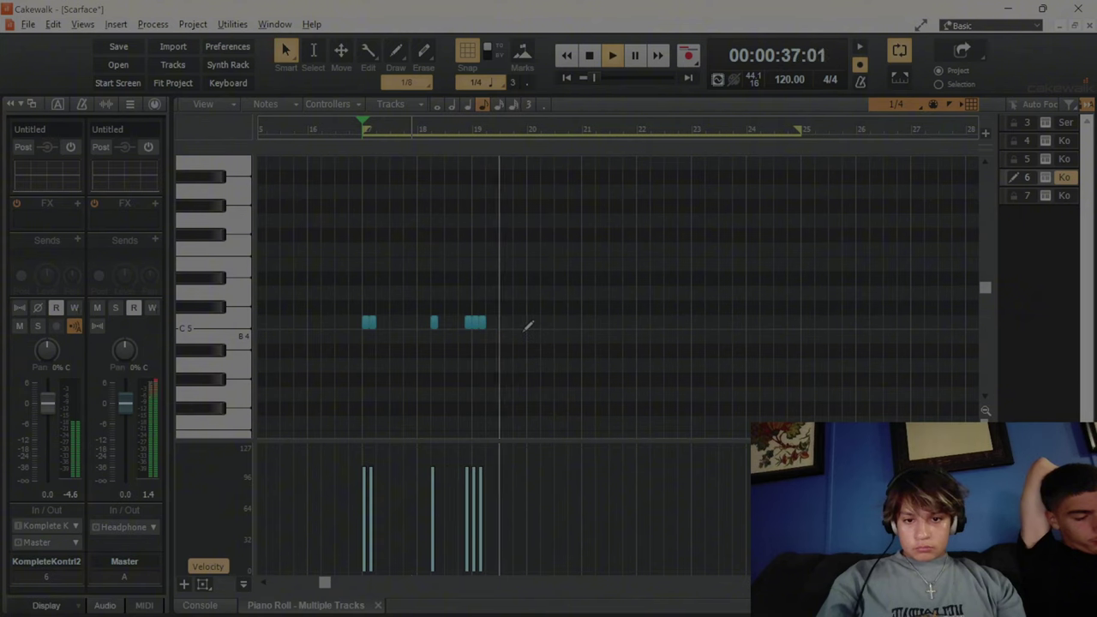
click(544, 323)
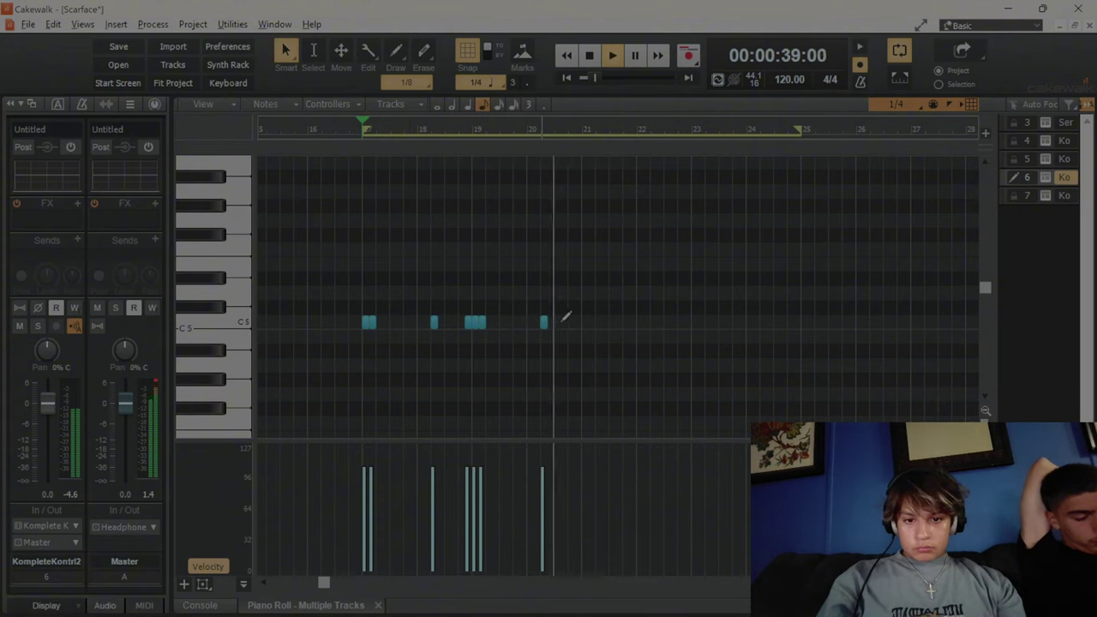
key(space)
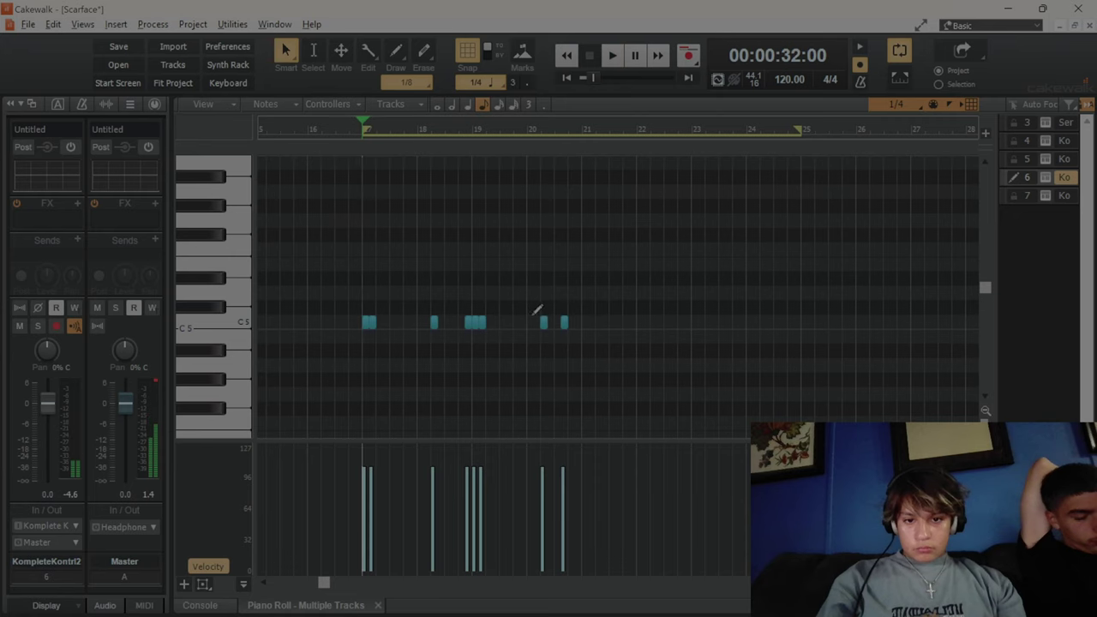
click(578, 322)
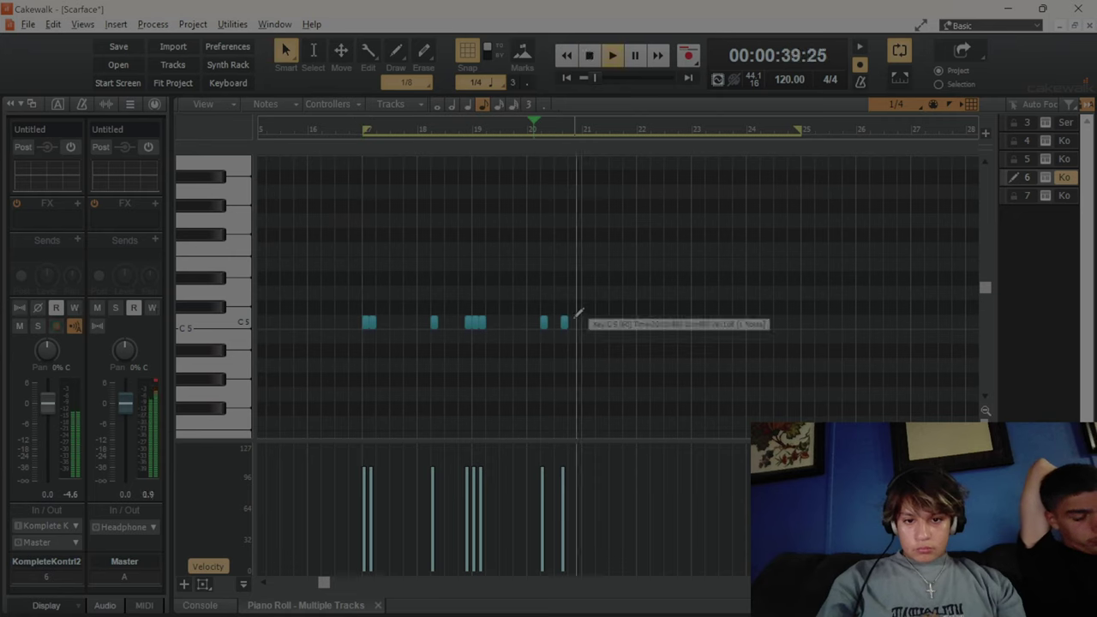
key(space)
key(space)
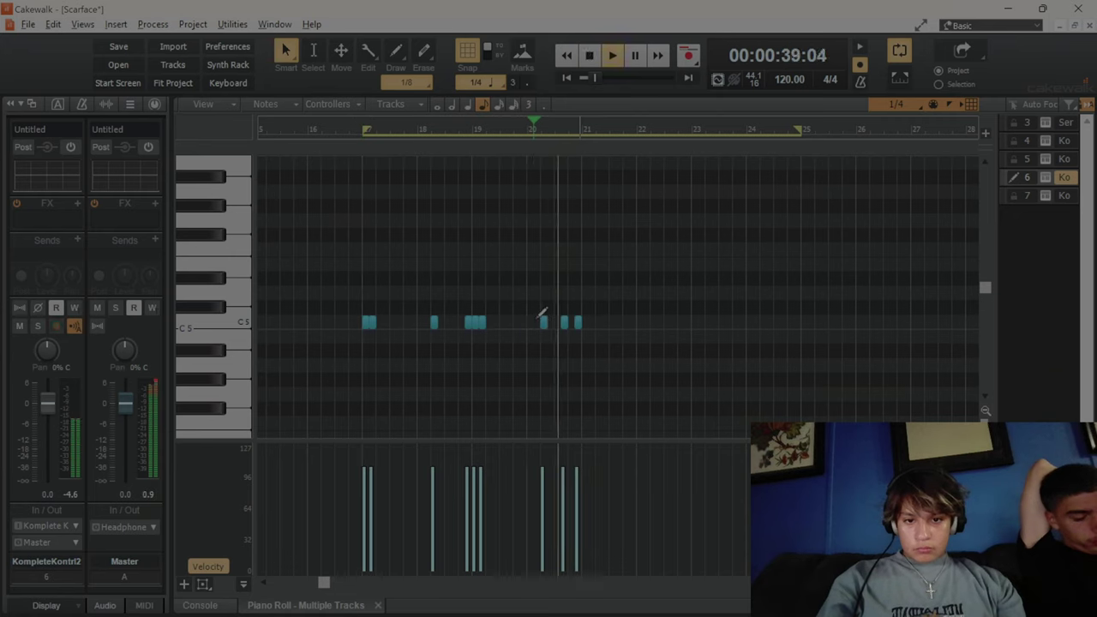
Select all C5 notes on track 6, duplicate the four-measure pattern into measures 21 to 24, and play the result.
key(ctrl+a)
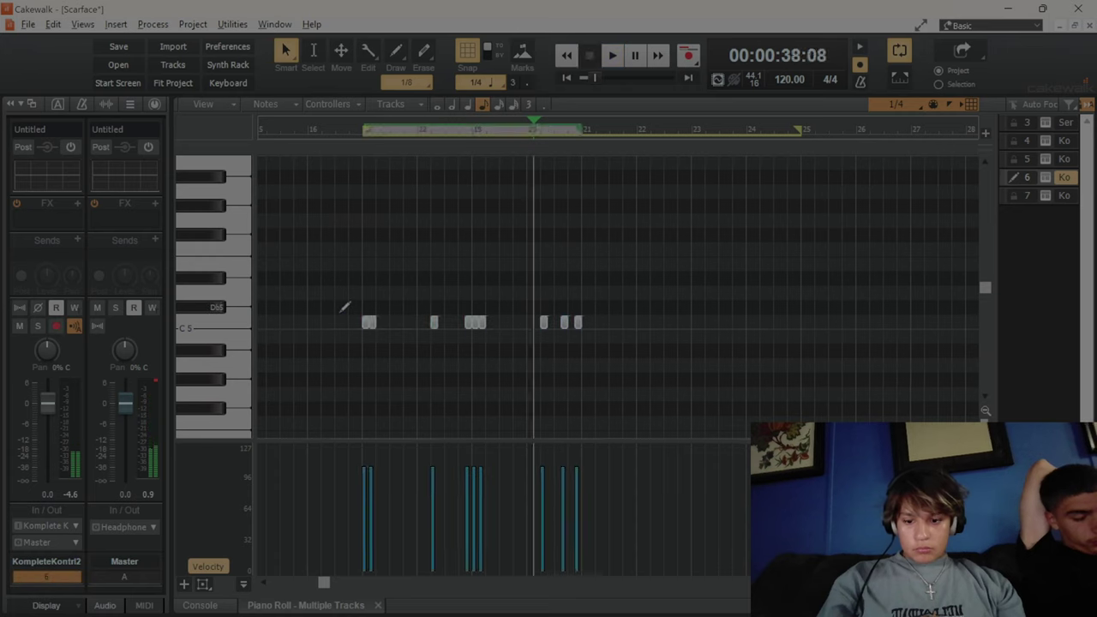
key(ctrl+d)
key(space)
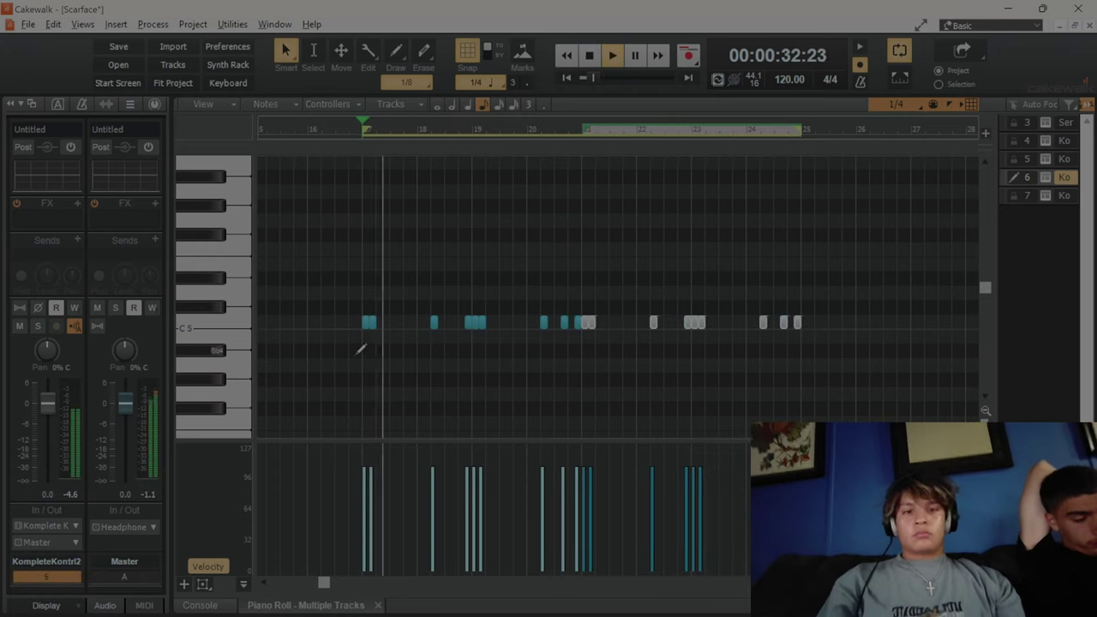
click(352, 351)
right_click(351, 351)
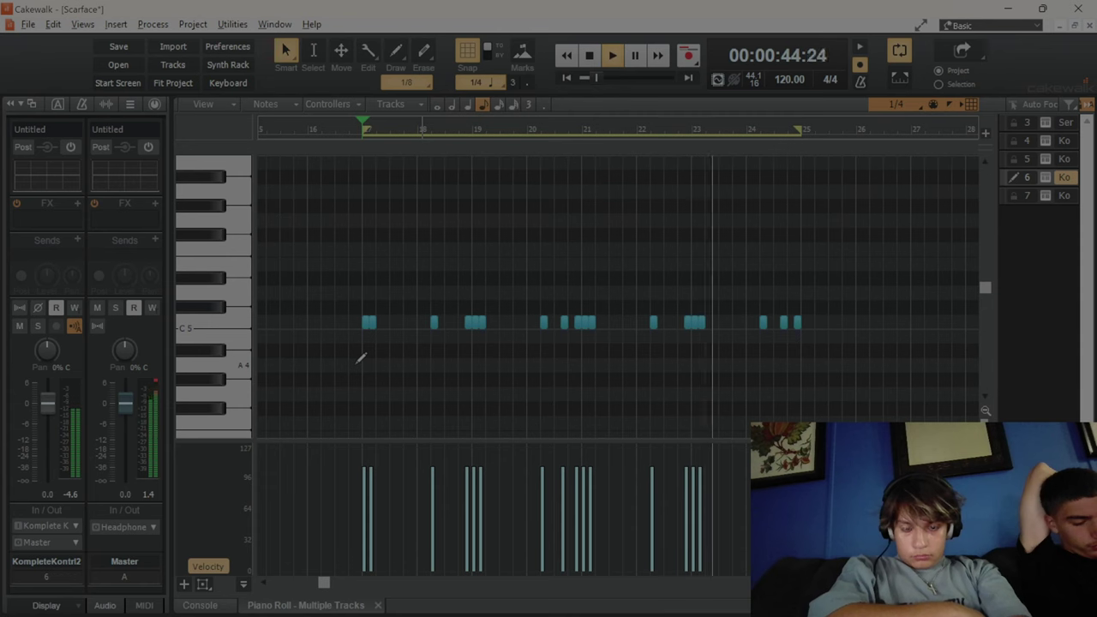
key(d)
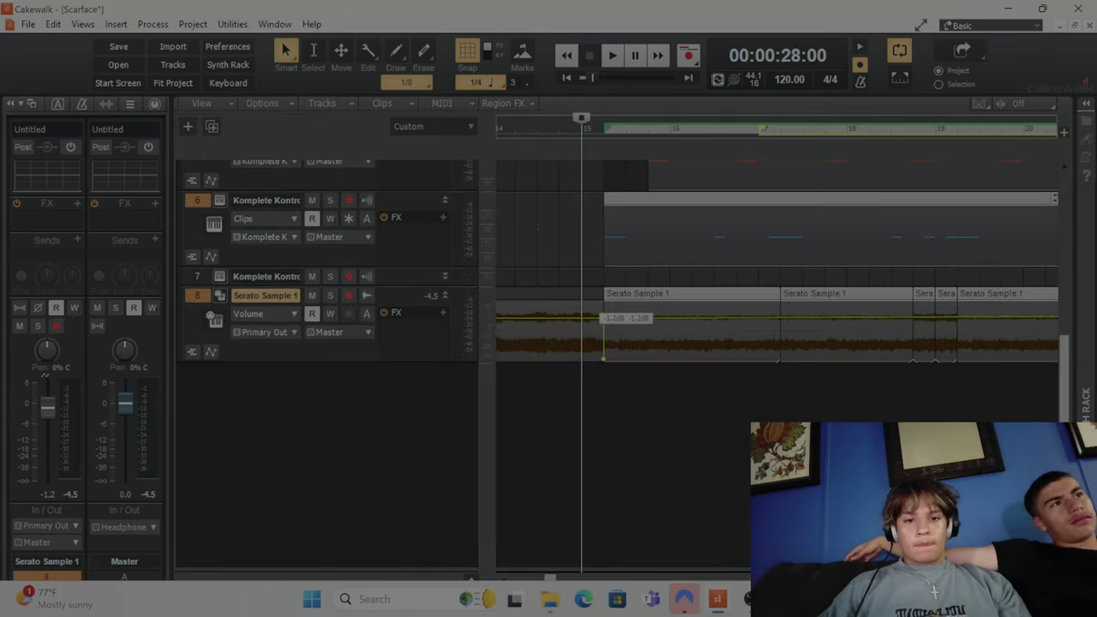
Delete the volume envelope node on track 8 at the start of the first selected Serato Sample 1 clip.
right_click(602, 317)
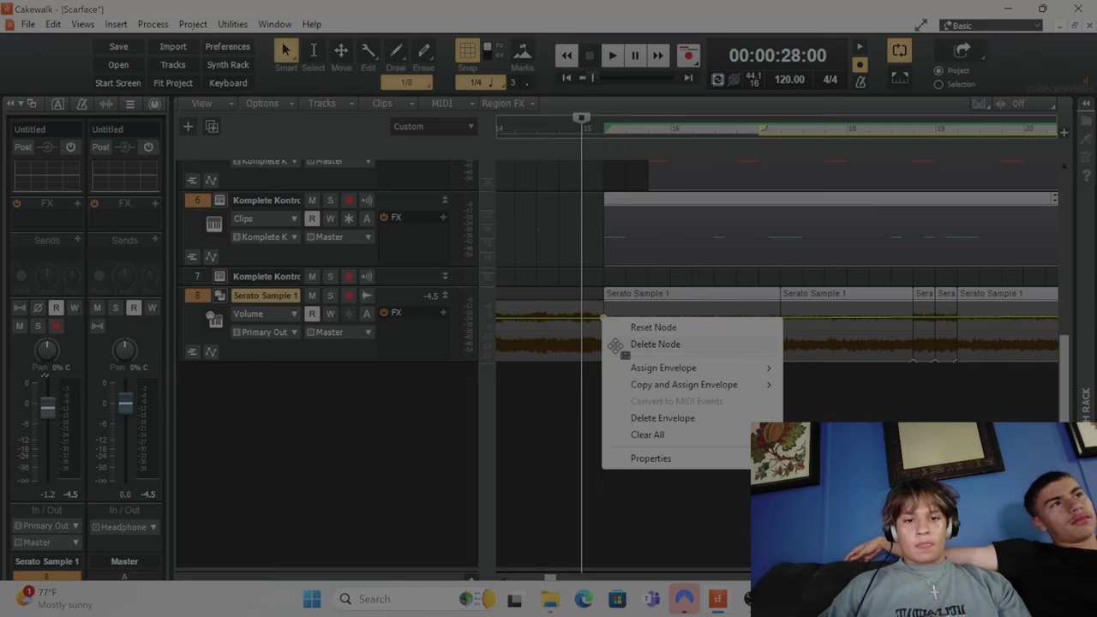
click(617, 344)
right_click(603, 319)
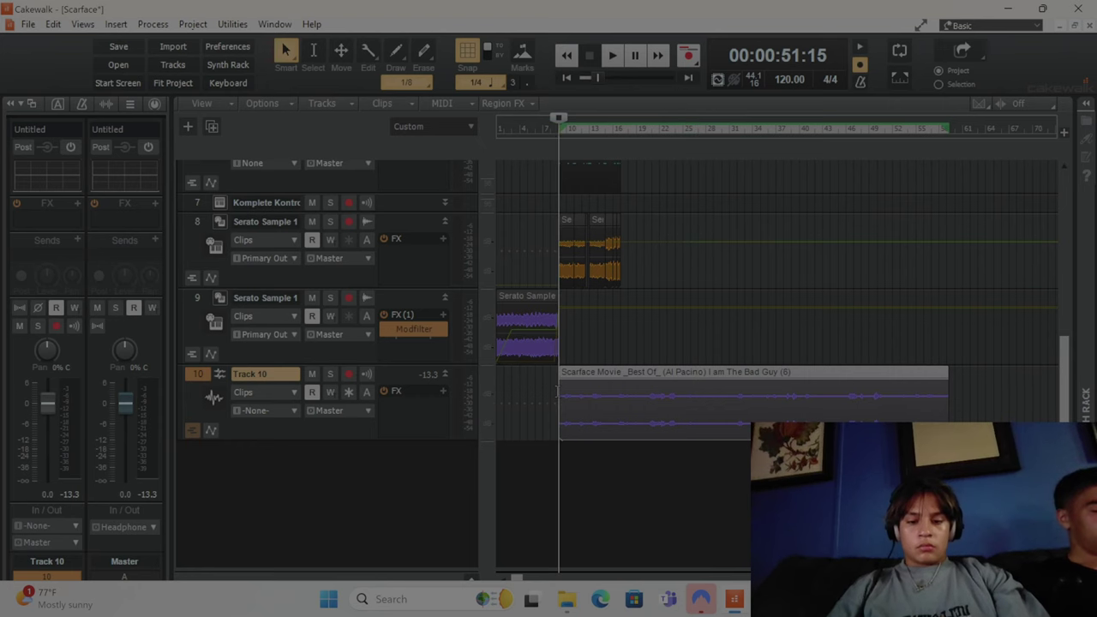
Play the arrangement from the start of the Scarface movie clip on track 10.
key(w)
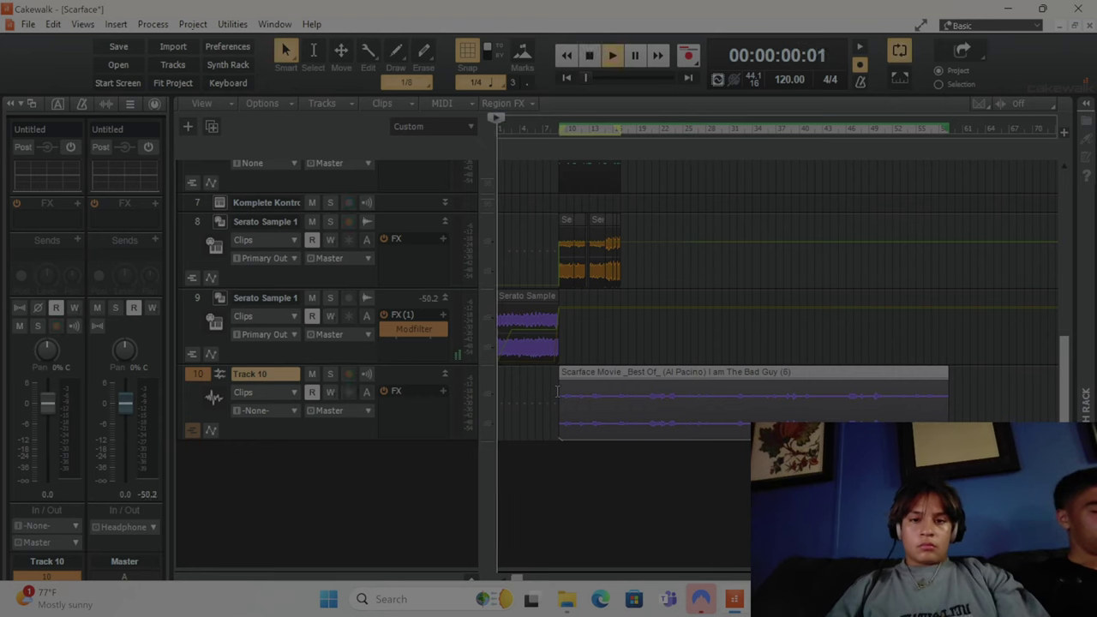
click(557, 393)
key(space)
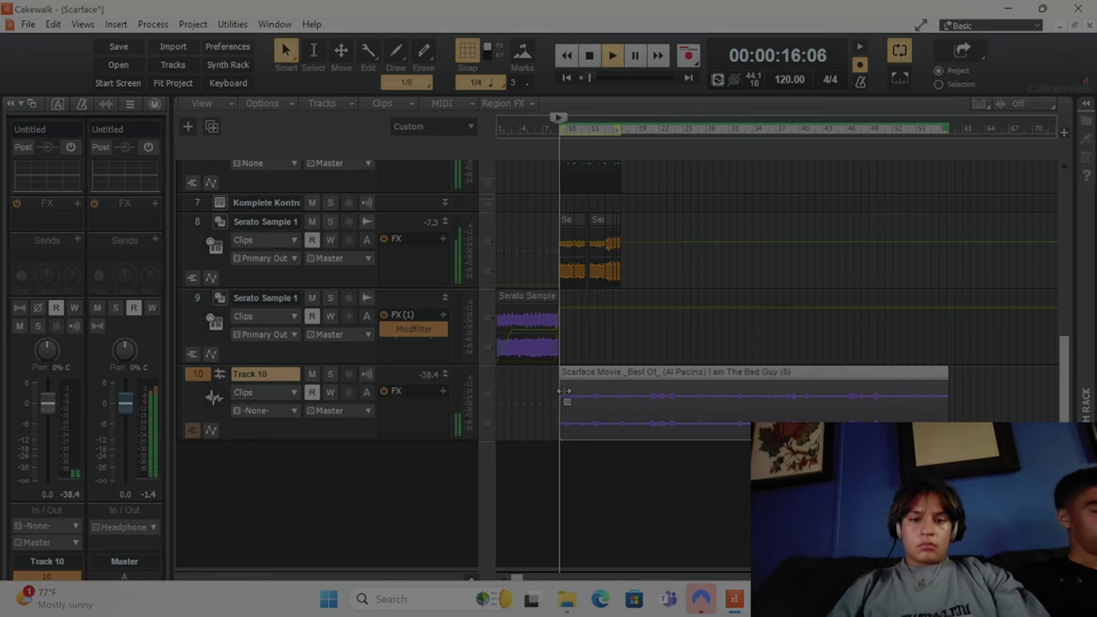
Raise the volume of track 10, which holds the Scarface movie clip, to 6.0 dB during playback.
scroll(653, 400, up, 3)
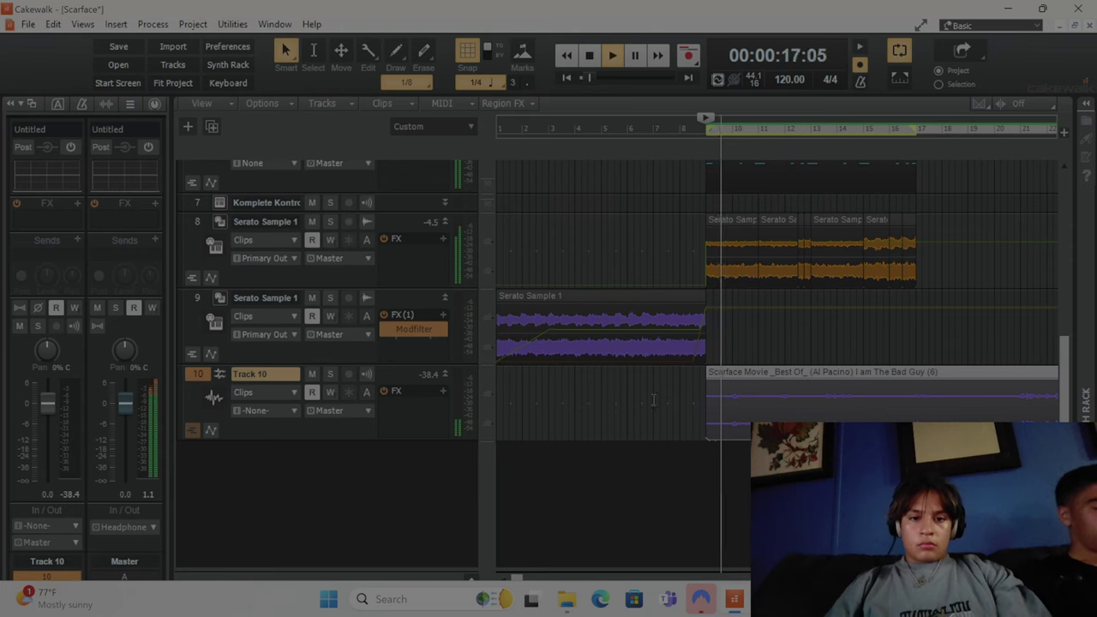
scroll(653, 400, right, 2)
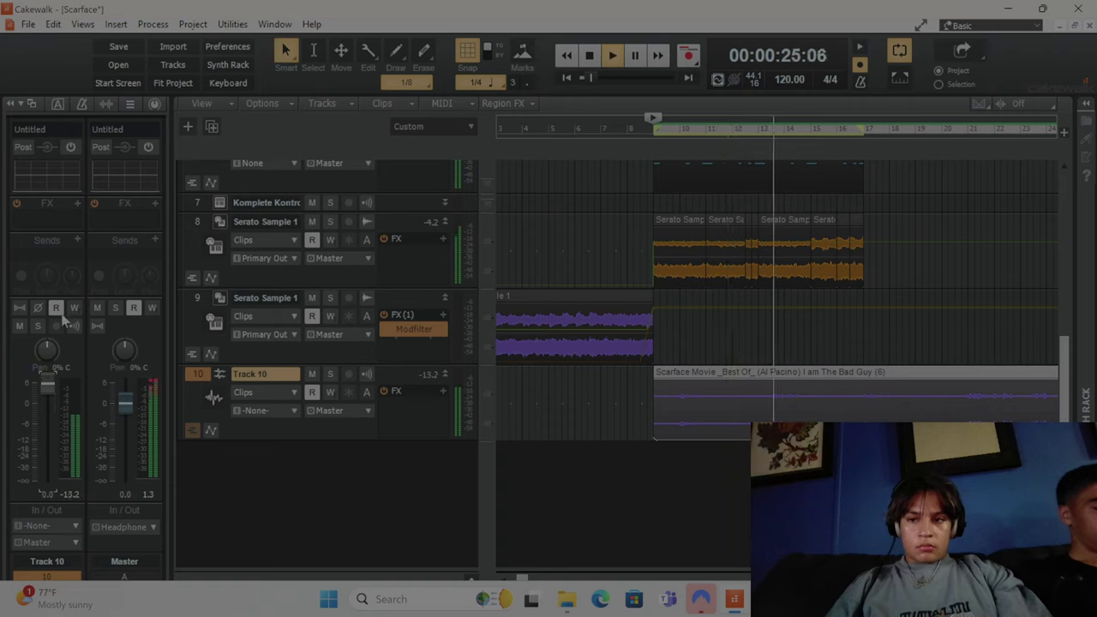
scroll(62, 273, up, 2)
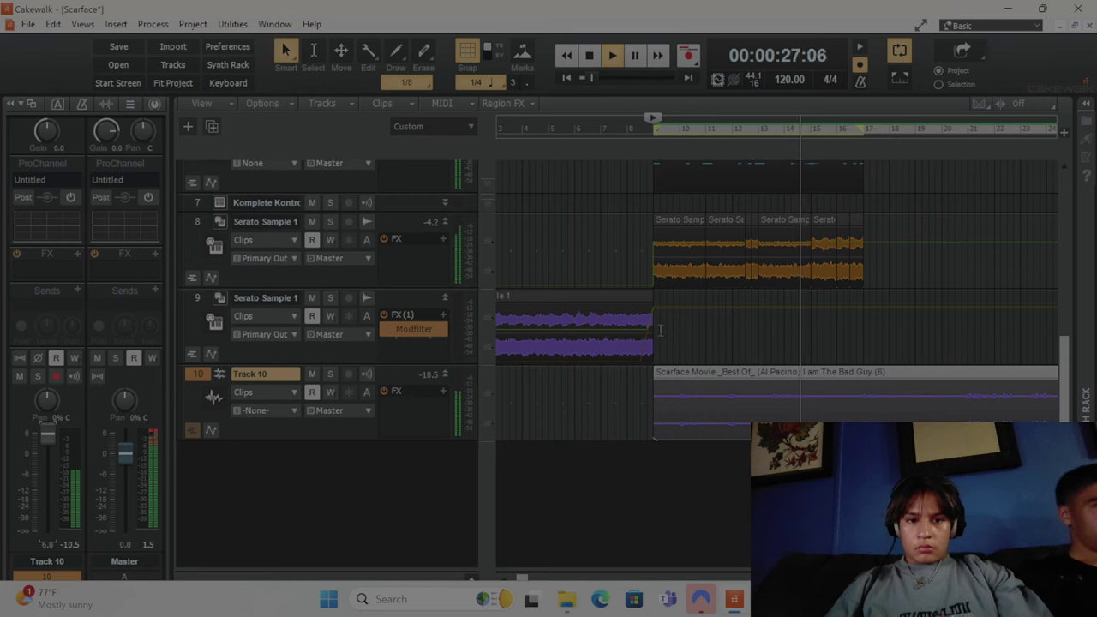
Duplicate the drum and Serato Sample 1 clips of measures 9 to 16 into measures 17 to 24 and again from measure 25.
scroll(774, 283, up, 2)
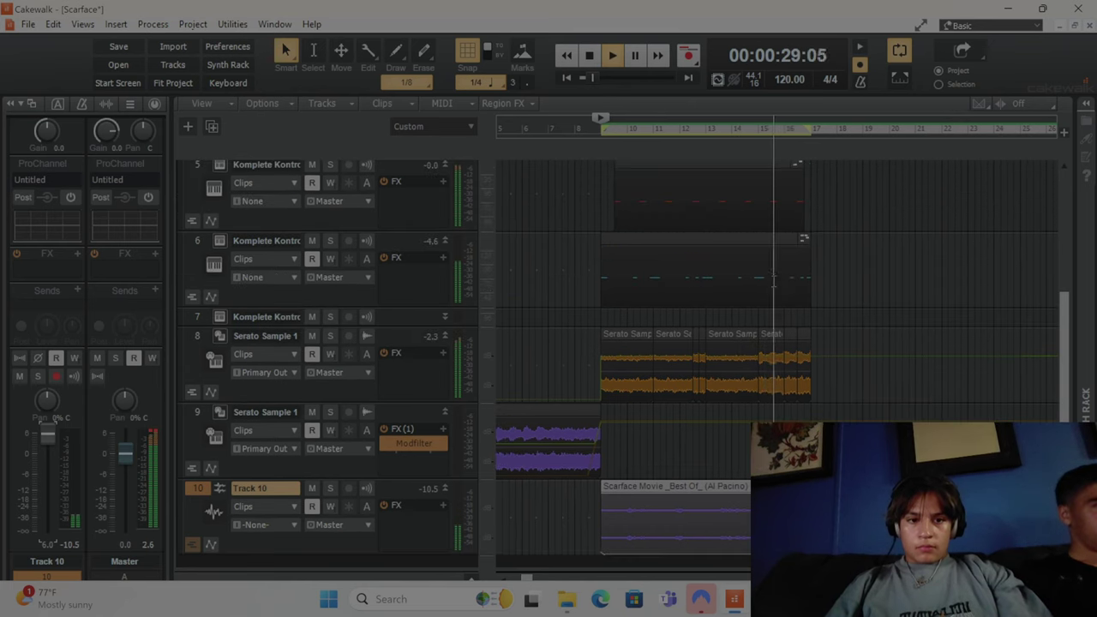
drag(839, 382, 608, 386)
key(ctrl+v)
click(609, 381)
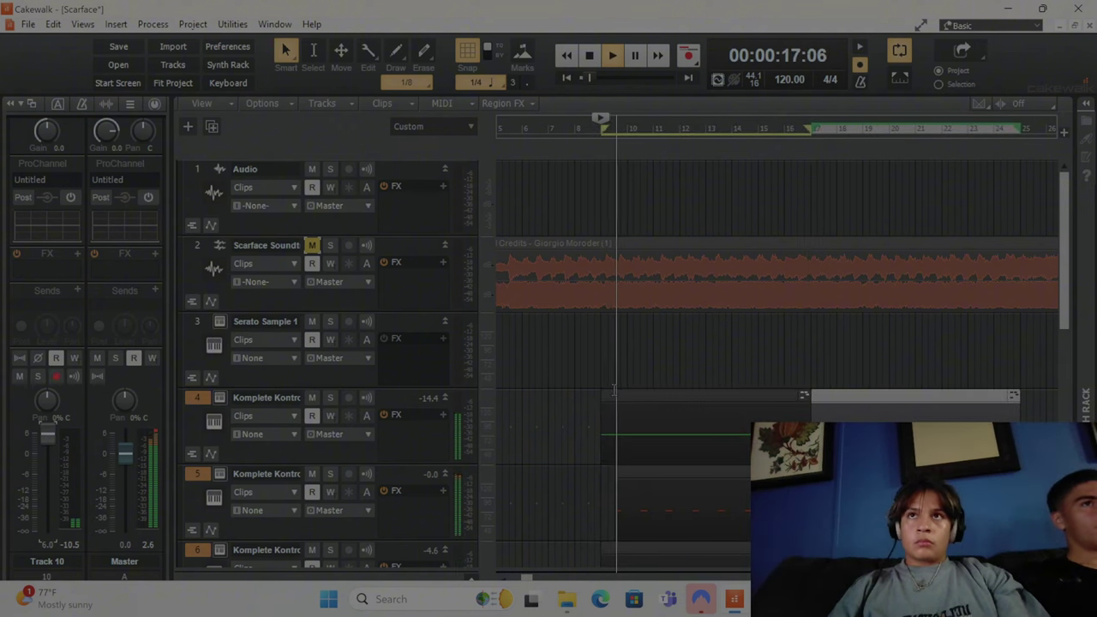
click(612, 386)
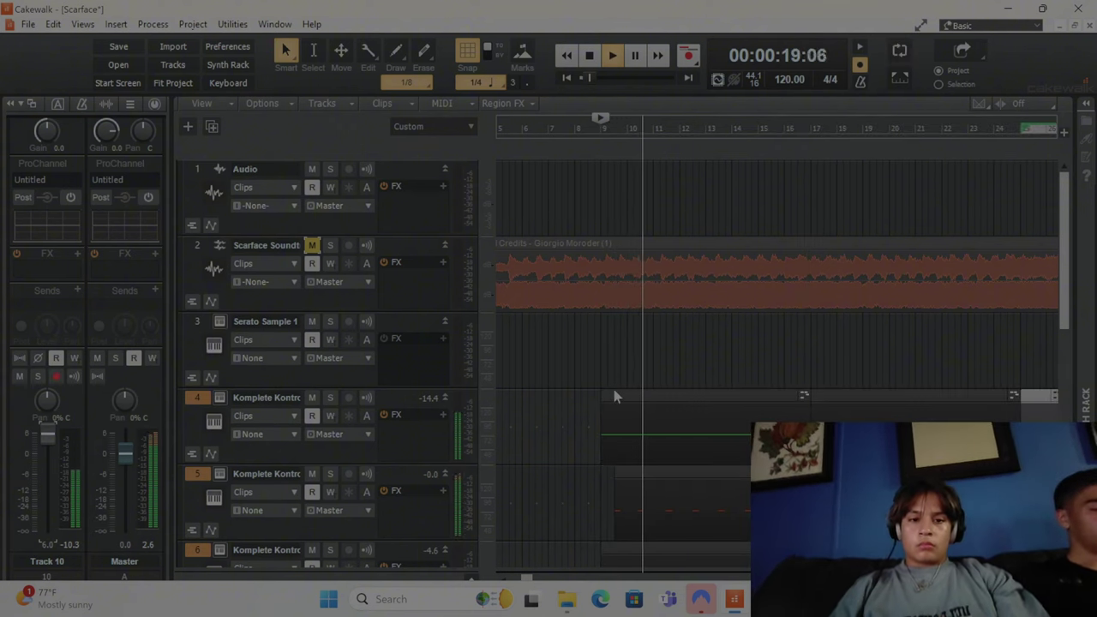
Close the ValhallaVintageVerb window of track 10, return to the project start and listen to the intro and beat.
scroll(568, 414, down, 3)
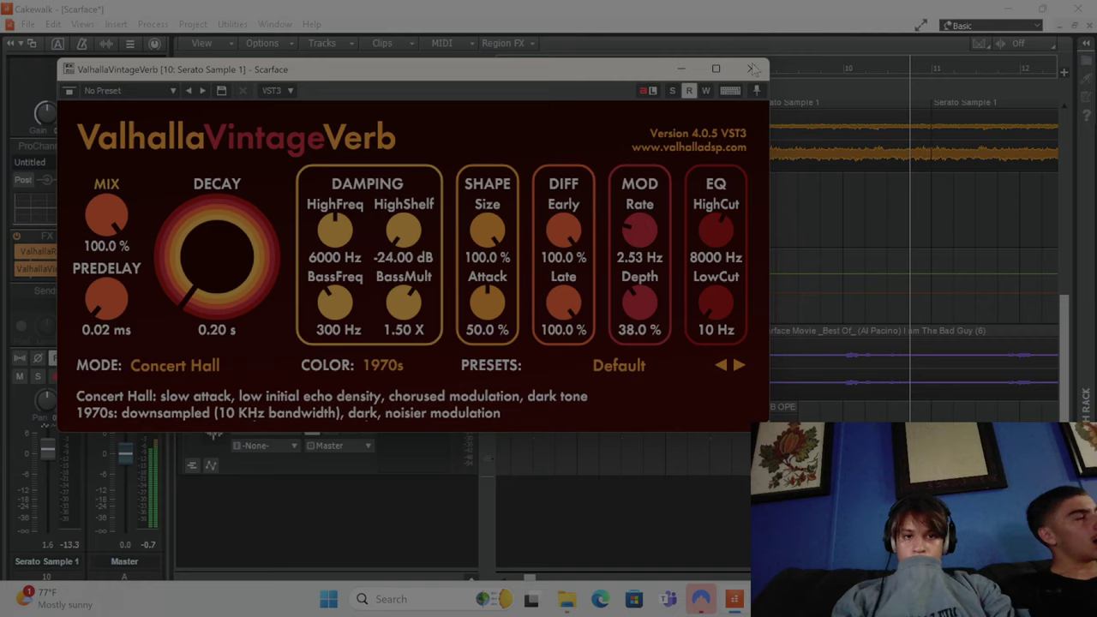
click(757, 65)
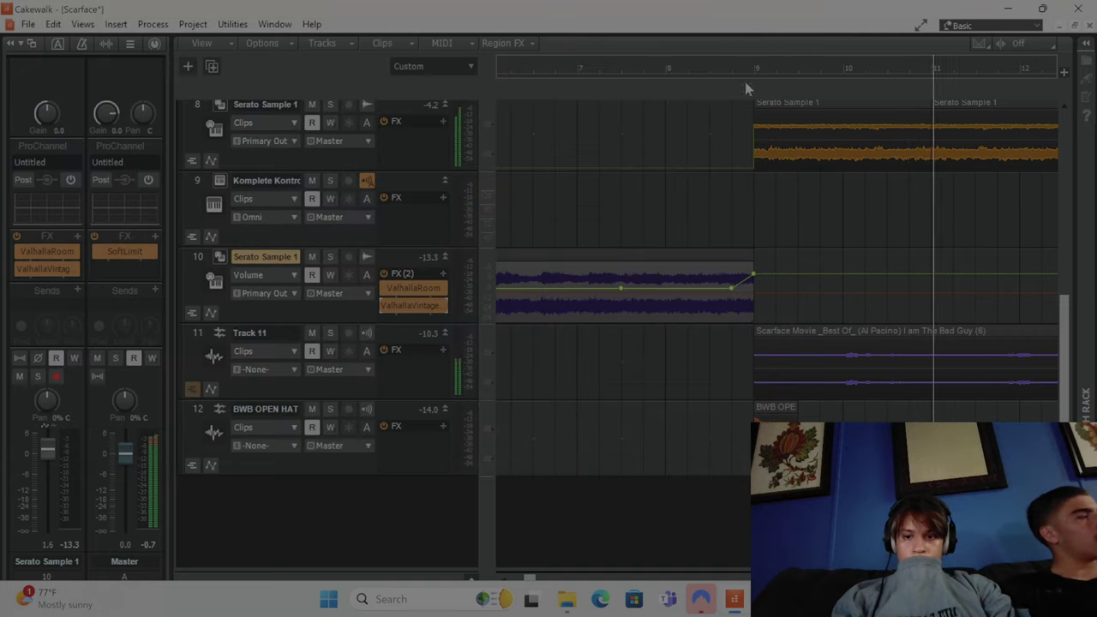
scroll(690, 279, down, 5)
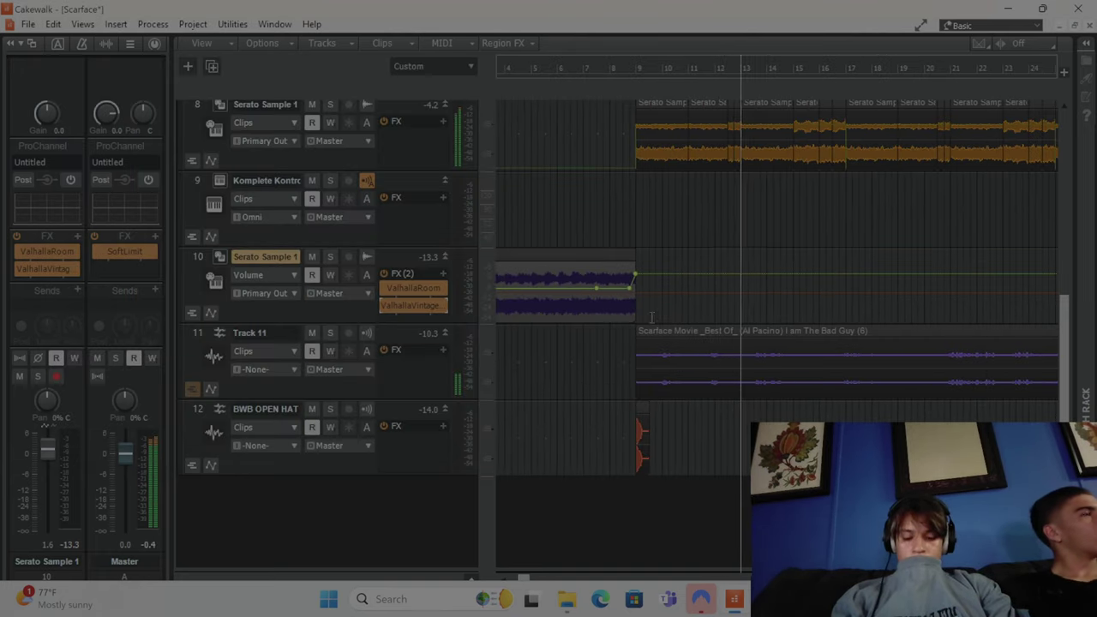
key(w)
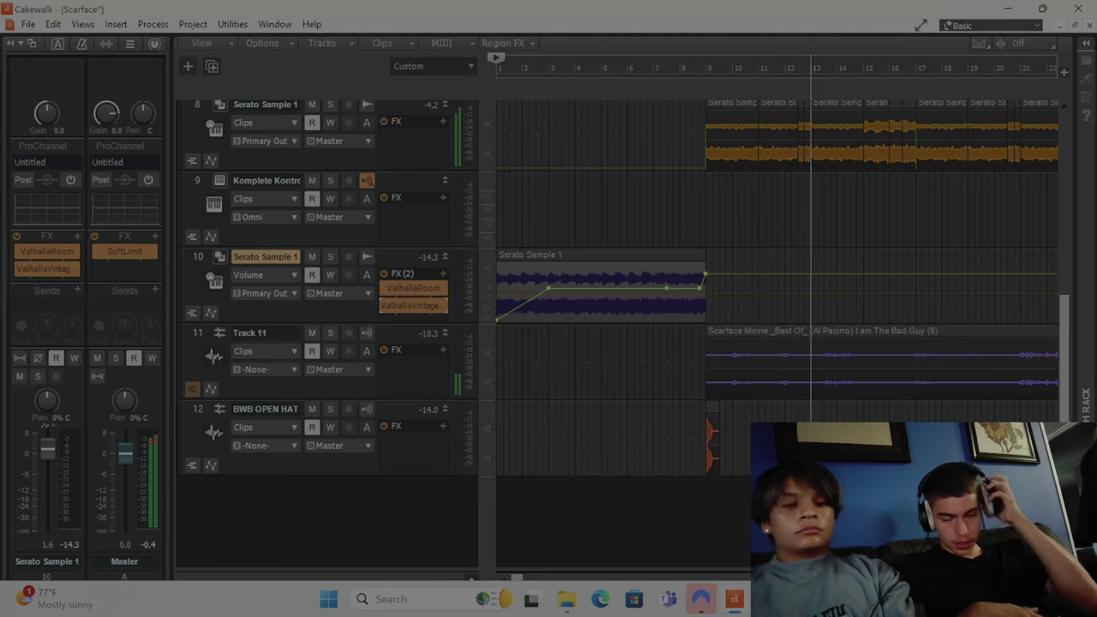
key(space)
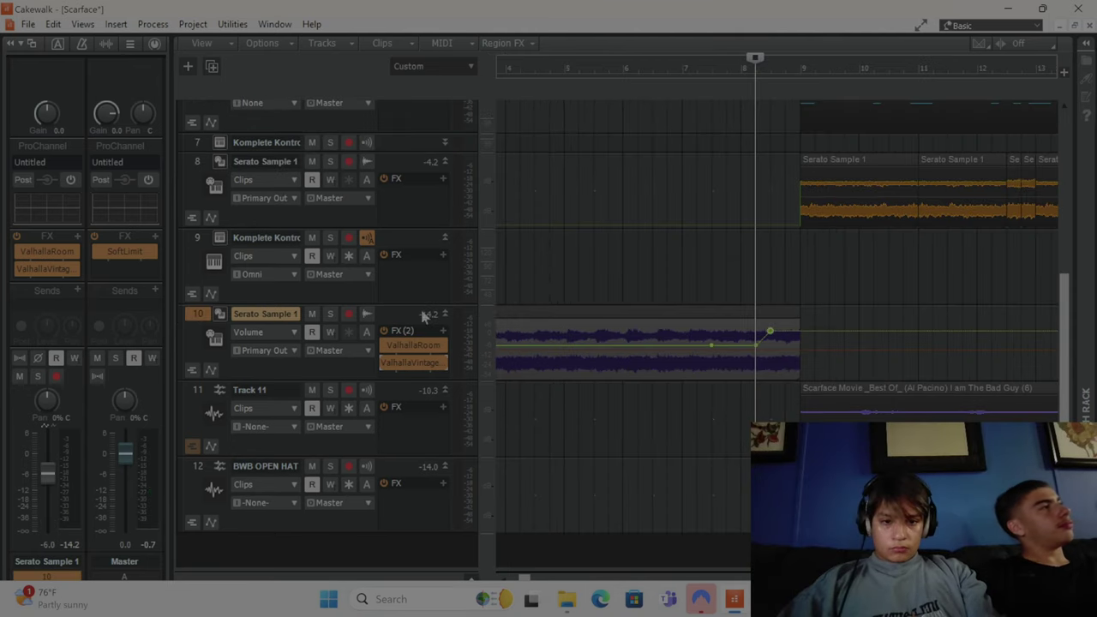
Switch the edit filter of the Serato Sample 1 track 10 from volume automation to Clips.
click(294, 351)
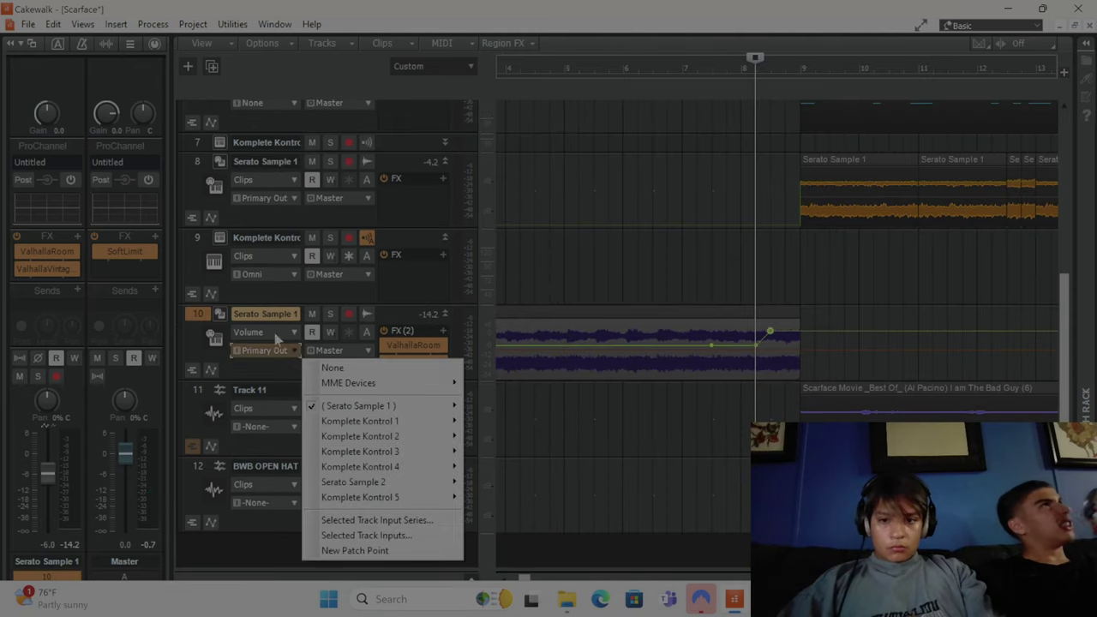
click(276, 338)
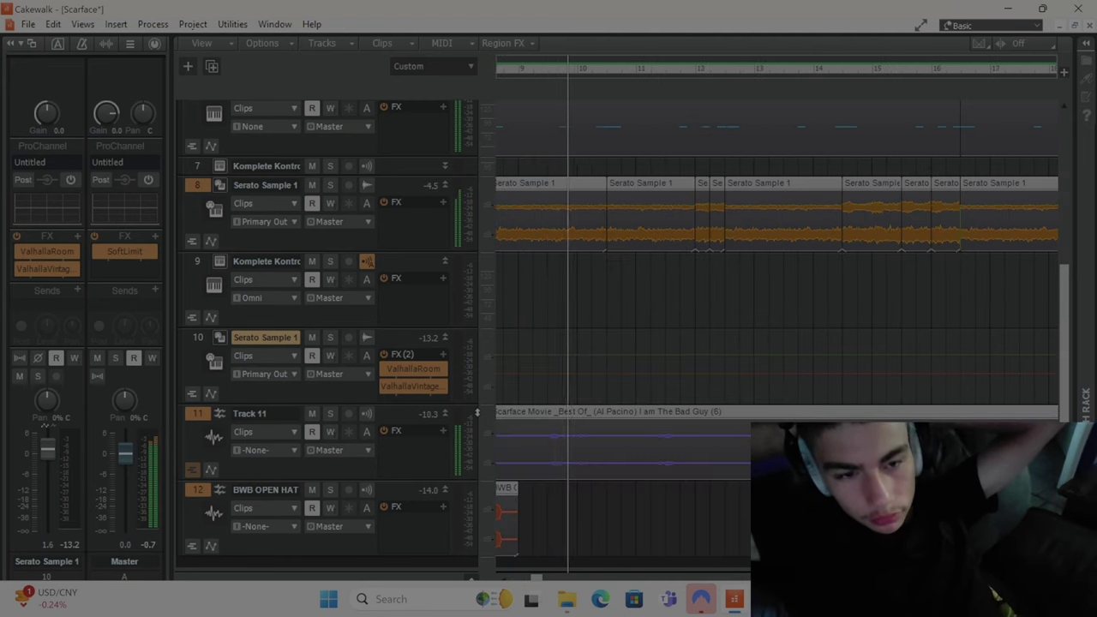
Play the complete arrangement from measure 1 and stop it back at the start.
key(space)
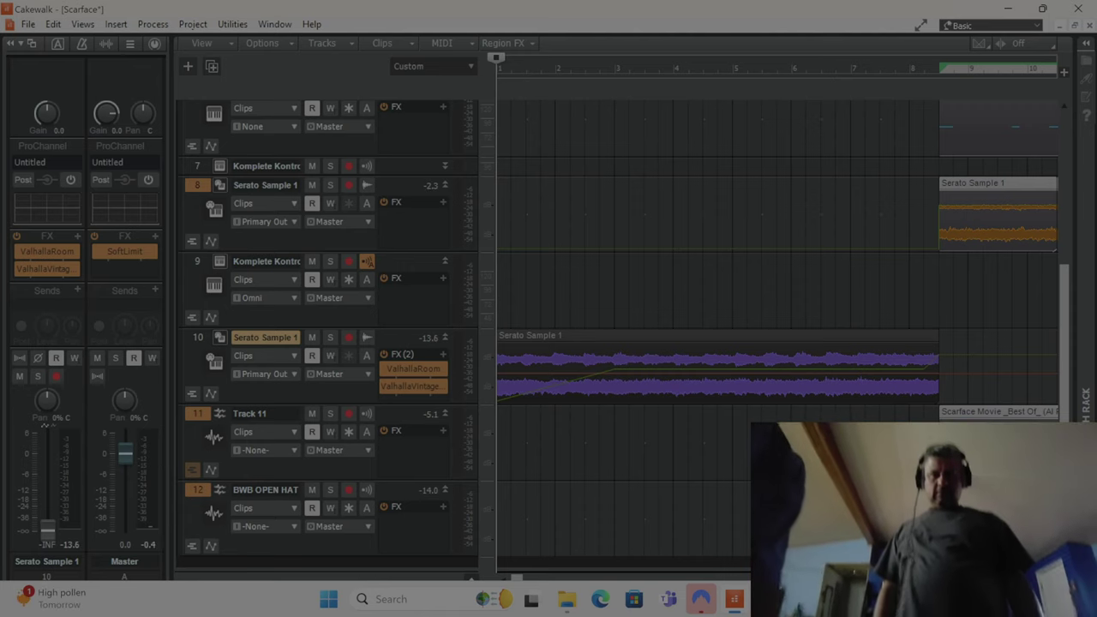
key(space)
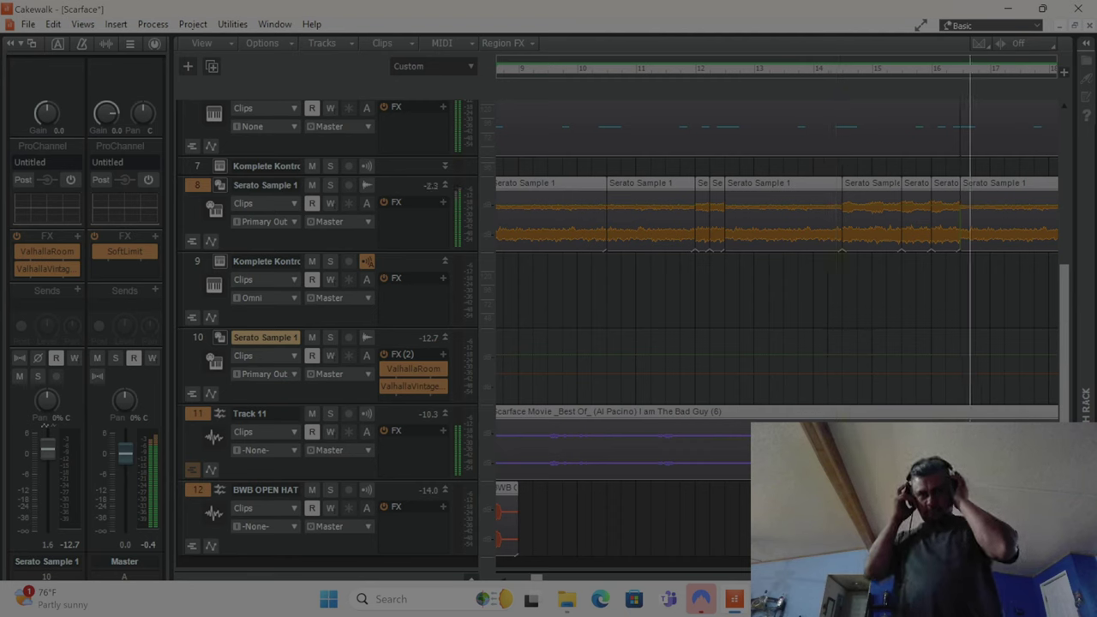
key(space)
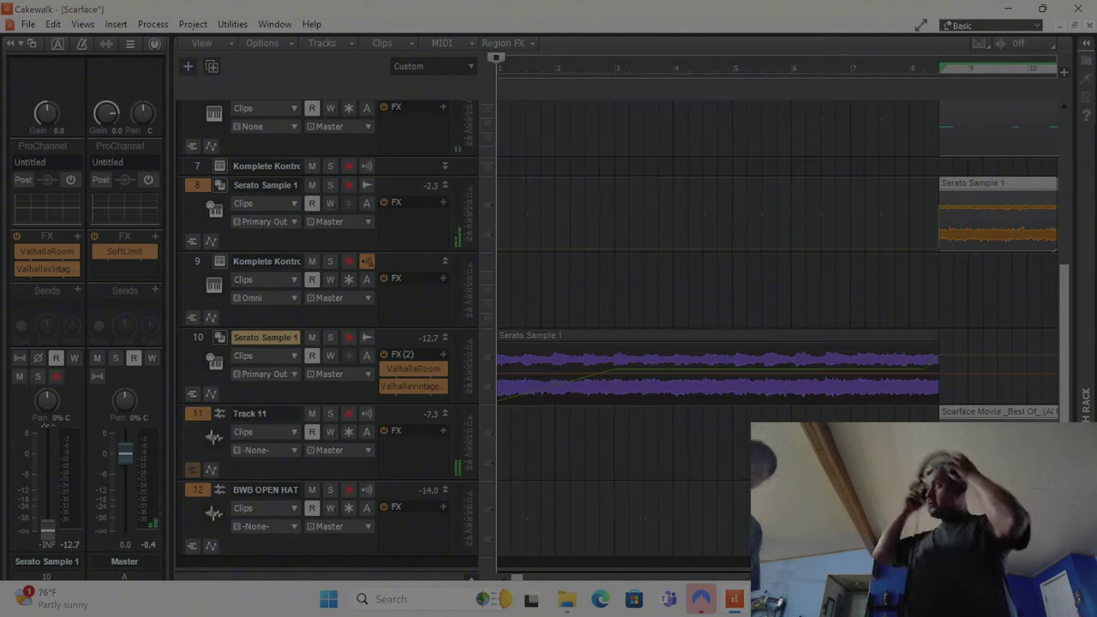